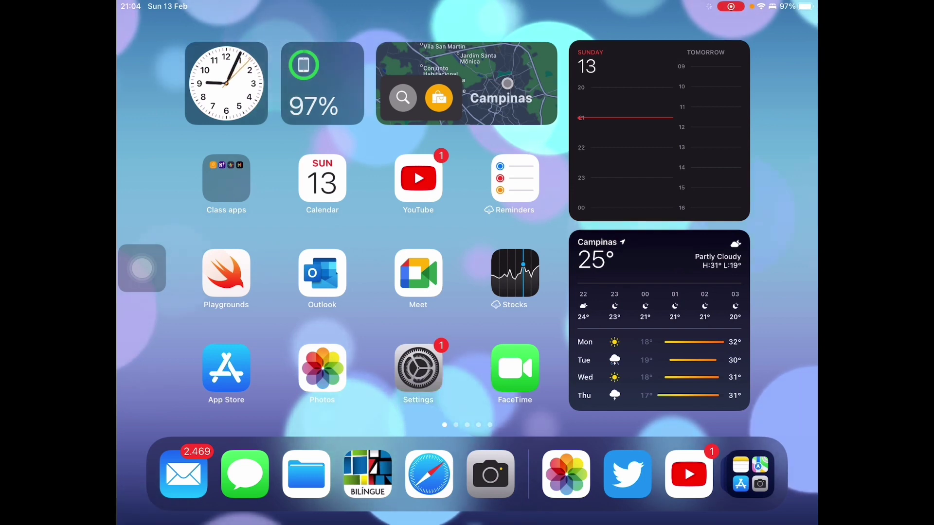
- Drag the Photos icon from the Home Screen grid into the dock, then end icon editing
mouse_move(141, 269)
mouse_down()
mouse_move(225, 474)
mouse_move(492, 377)
mouse_up()
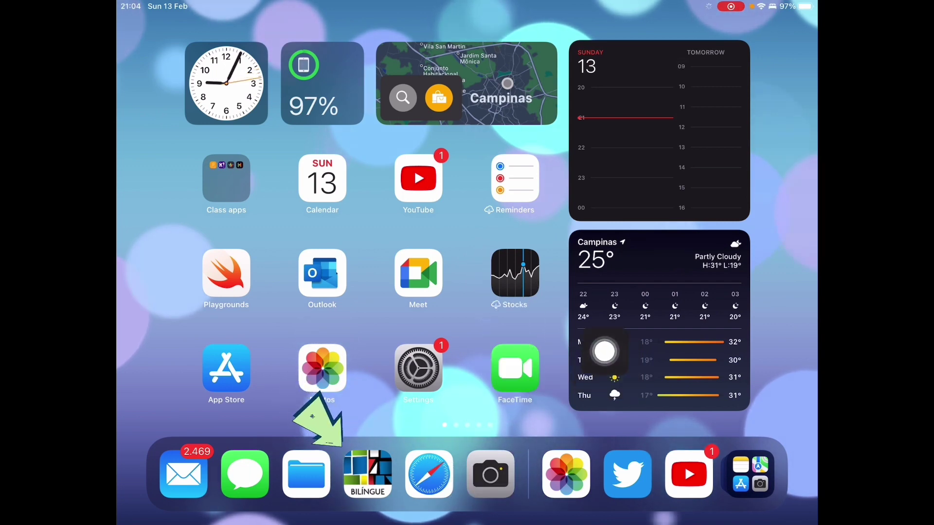
mouse_move(491, 378)
mouse_down()
mouse_move(196, 272)
mouse_move(597, 273)
mouse_move(683, 316)
mouse_move(542, 260)
mouse_move(357, 328)
mouse_move(145, 278)
mouse_up()
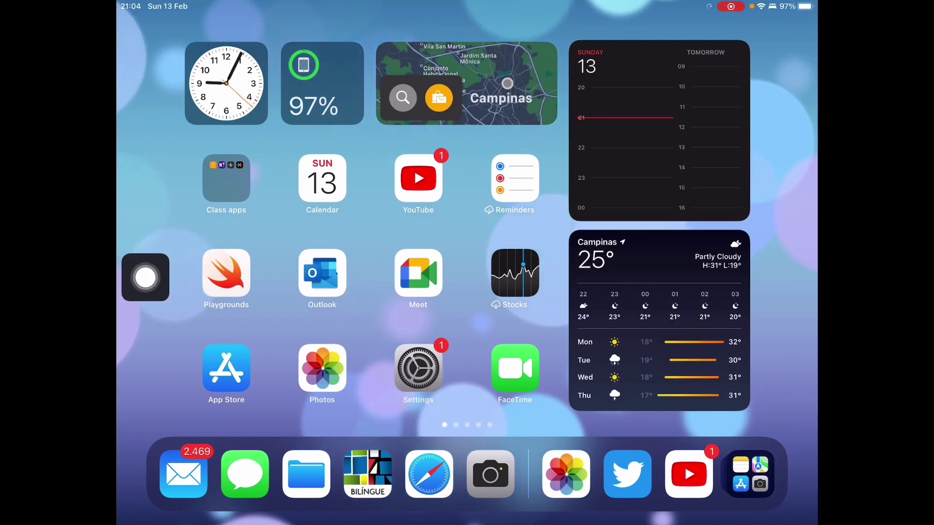
click(322, 368)
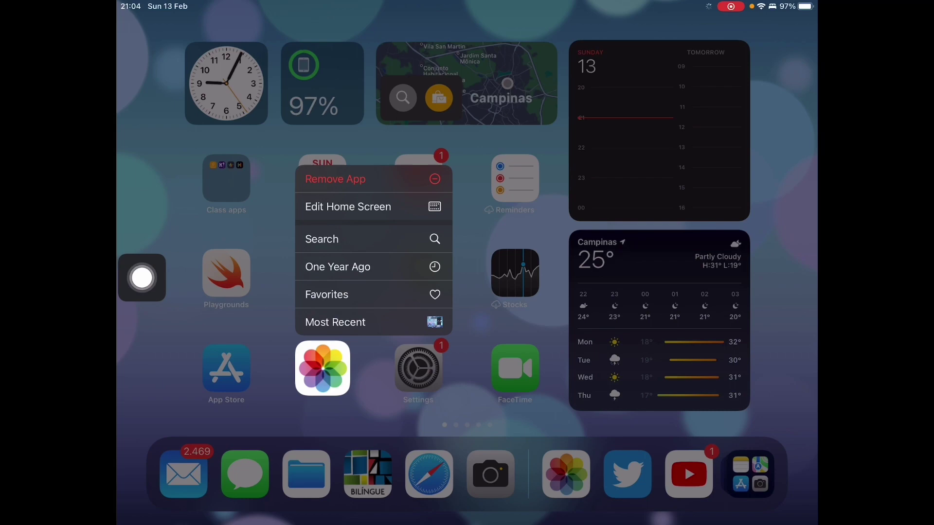
mouse_move(324, 368)
mouse_down()
mouse_move(367, 425)
mouse_move(364, 484)
mouse_up()
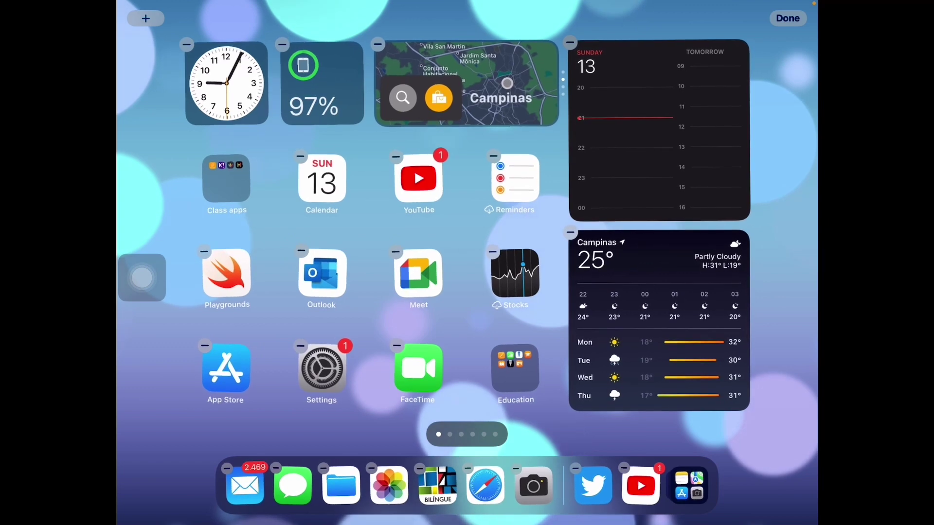
drag(141, 277, 792, 77)
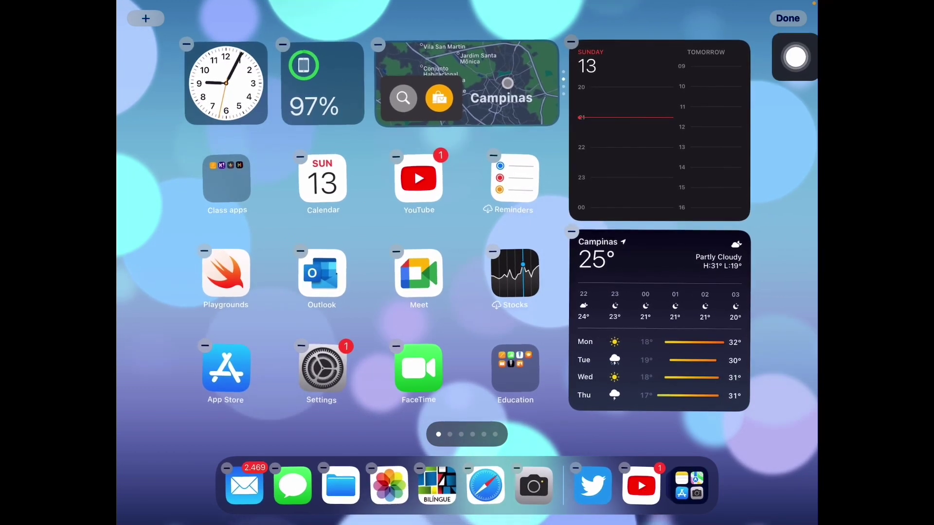
click(787, 17)
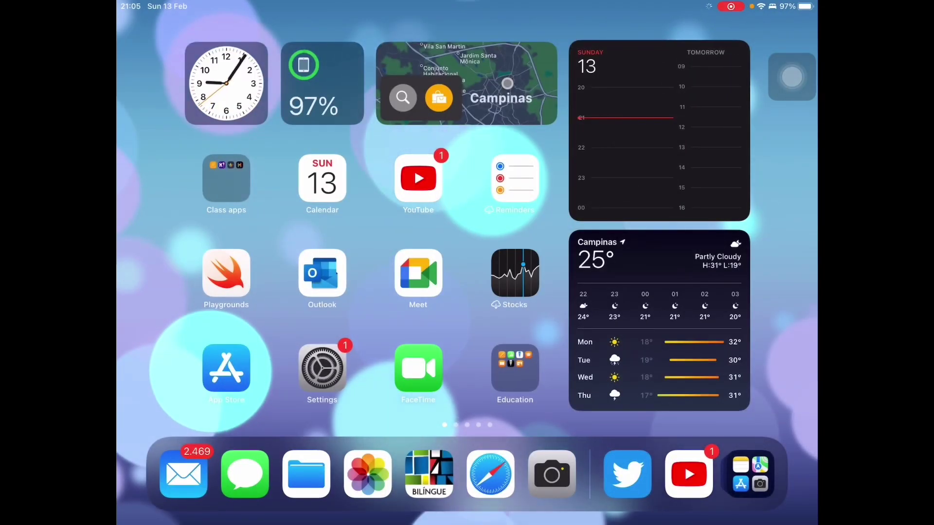
drag(793, 76, 584, 152)
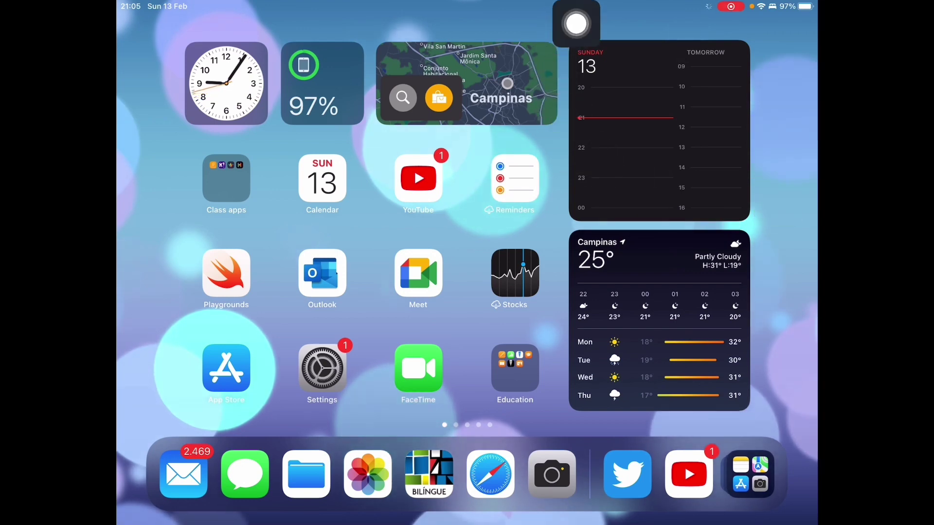
scroll(573, 27, up, 2)
- Launch Keynote and open the 'Keynote tricks' presentation from the document browser
mouse_move(559, 43)
mouse_down()
mouse_move(460, 133)
mouse_move(792, 93)
mouse_up()
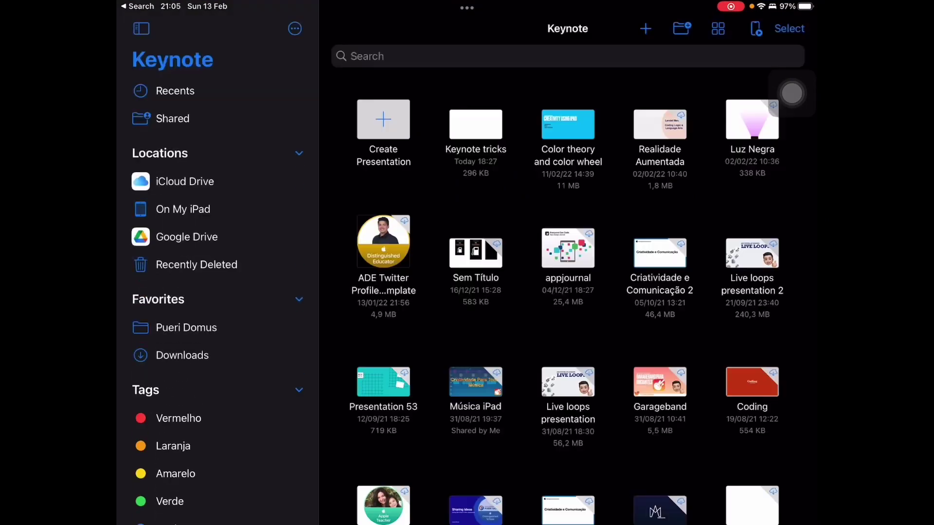
drag(791, 93, 511, 189)
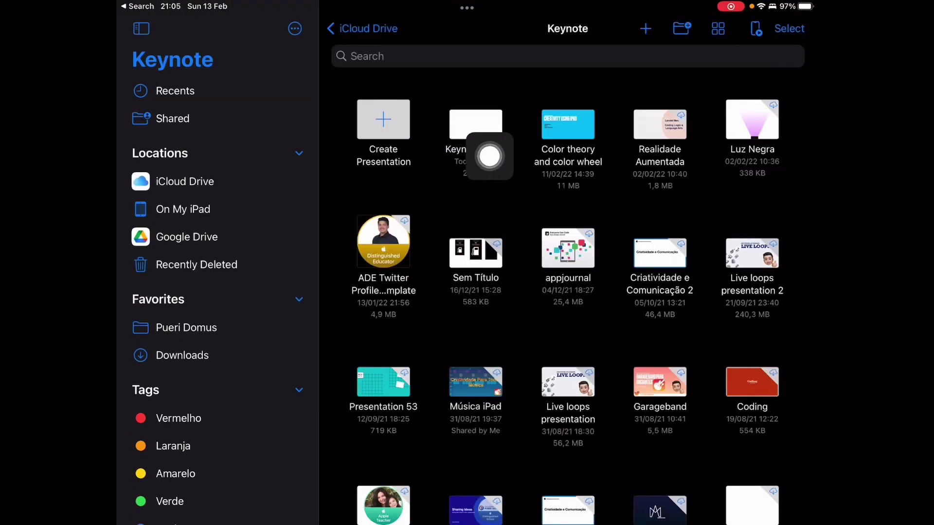
click(475, 124)
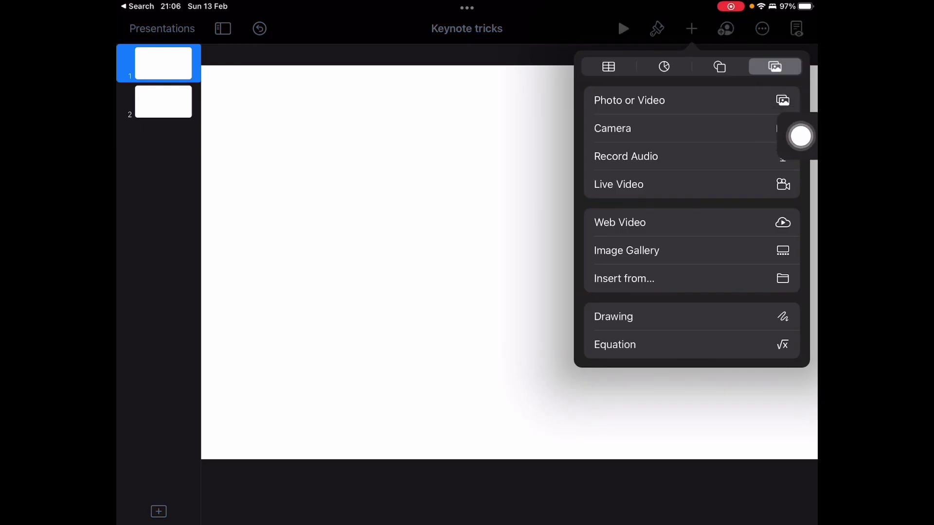
- Insert a circle at upper left, a square at top and a star at lower right
click(719, 66)
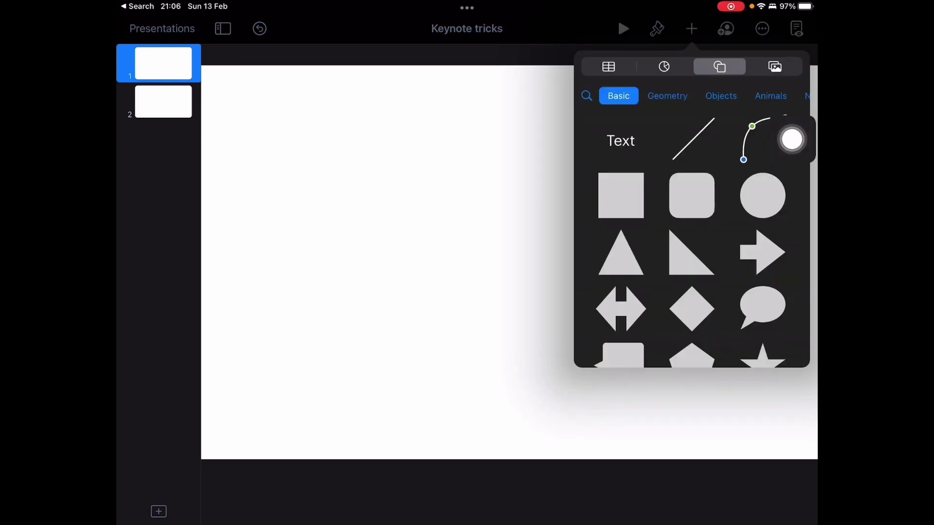
click(762, 195)
mouse_move(494, 289)
mouse_down()
mouse_move(540, 336)
mouse_move(394, 267)
mouse_move(290, 196)
mouse_up()
click(691, 29)
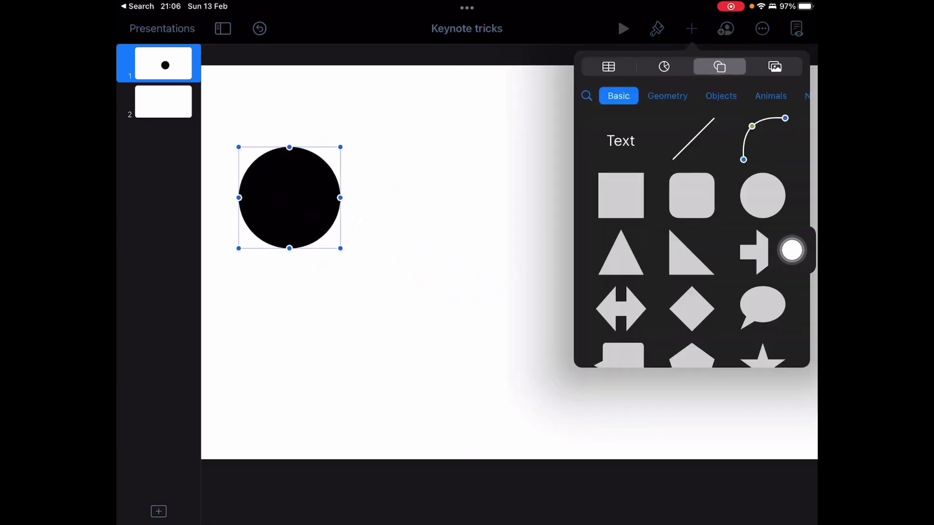
click(635, 194)
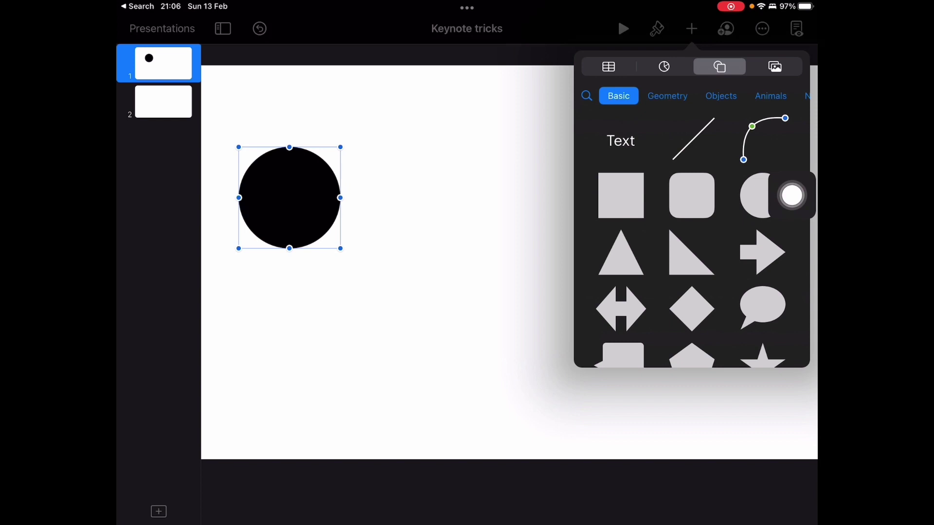
drag(467, 262, 440, 180)
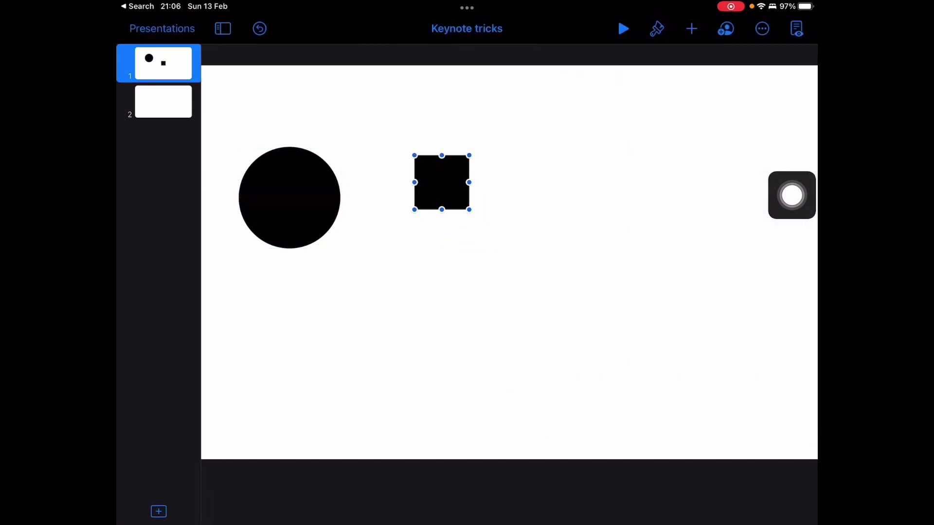
drag(469, 211, 477, 216)
drag(445, 186, 467, 156)
click(690, 28)
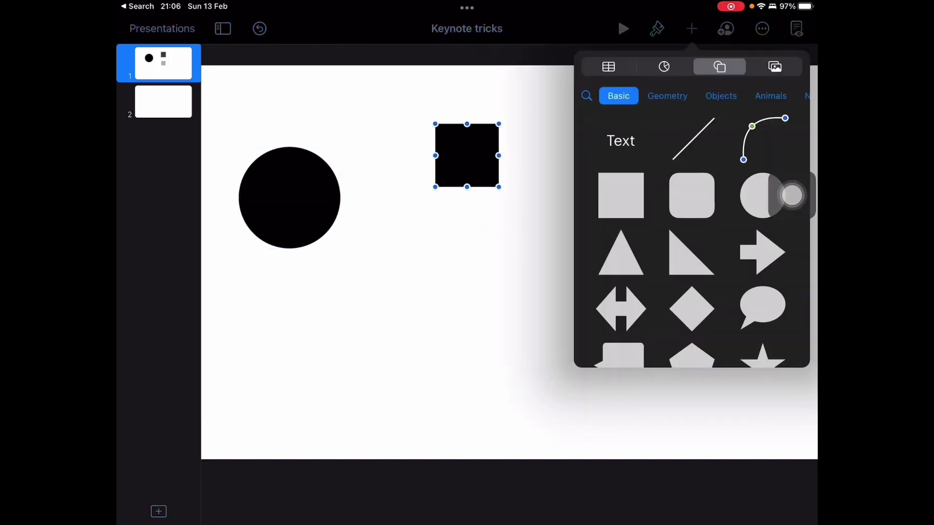
scroll(792, 195, down, 1)
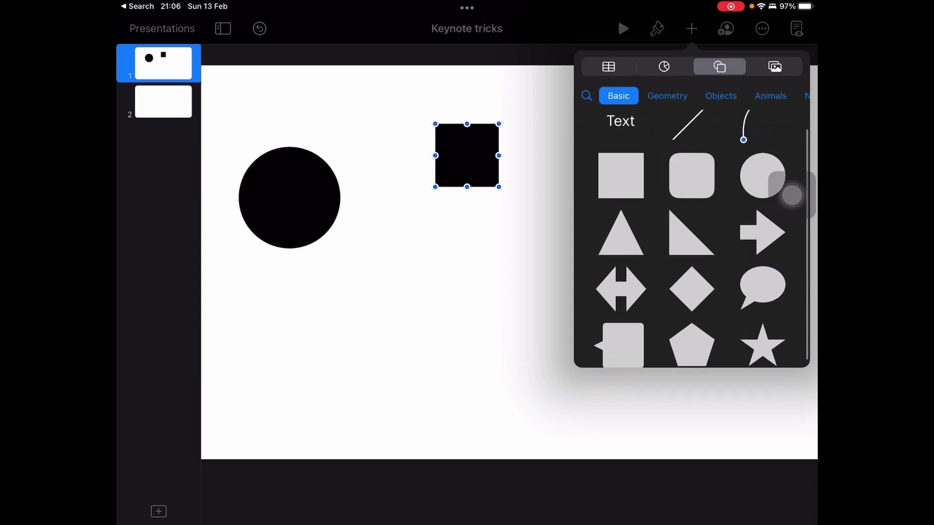
scroll(692, 256, down, 1)
click(763, 334)
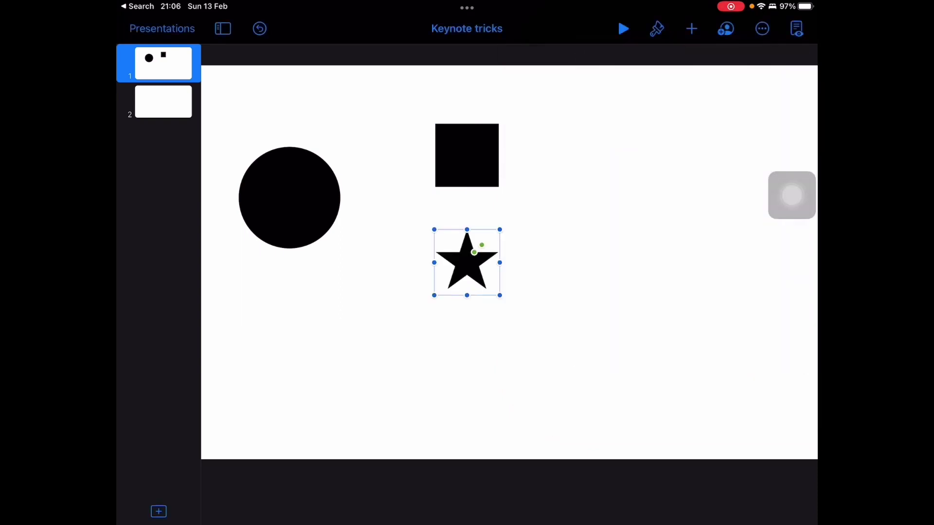
drag(468, 262, 657, 350)
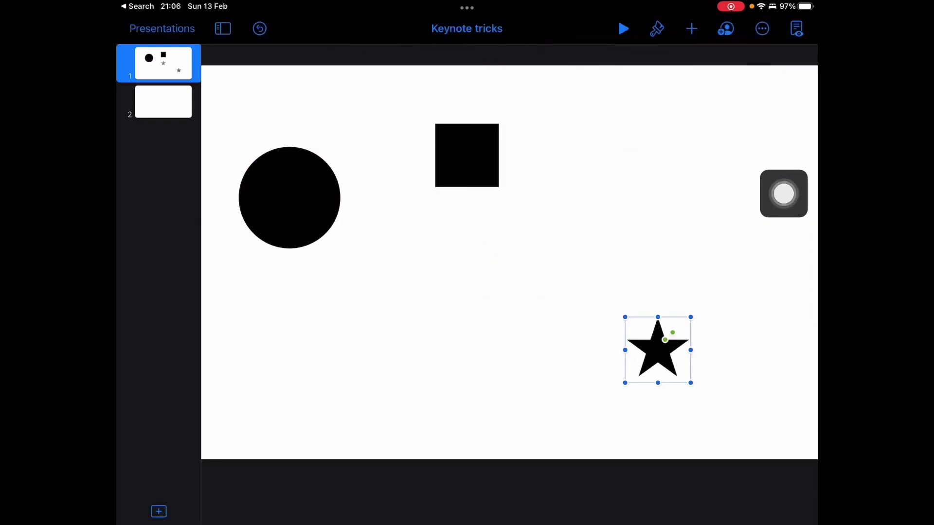
- Enlarge the square to match the circle and move it slightly lower
click(510, 328)
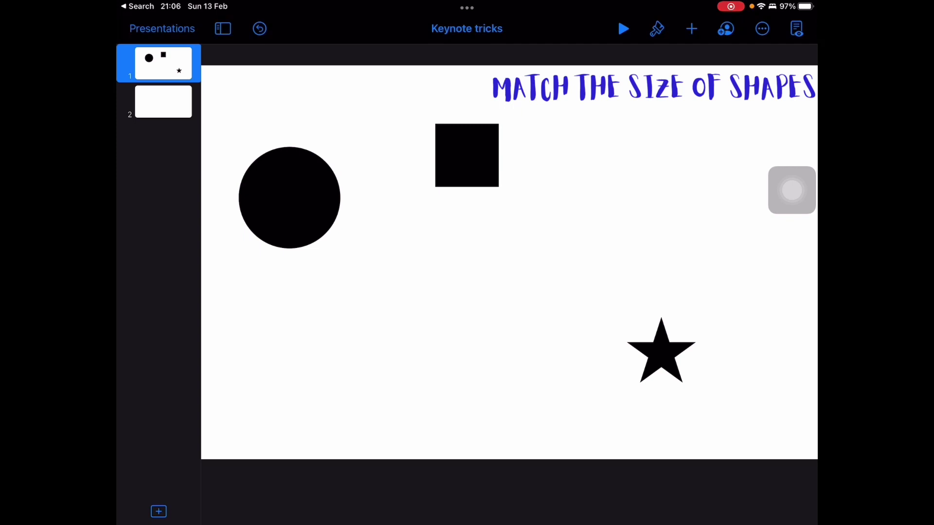
click(467, 154)
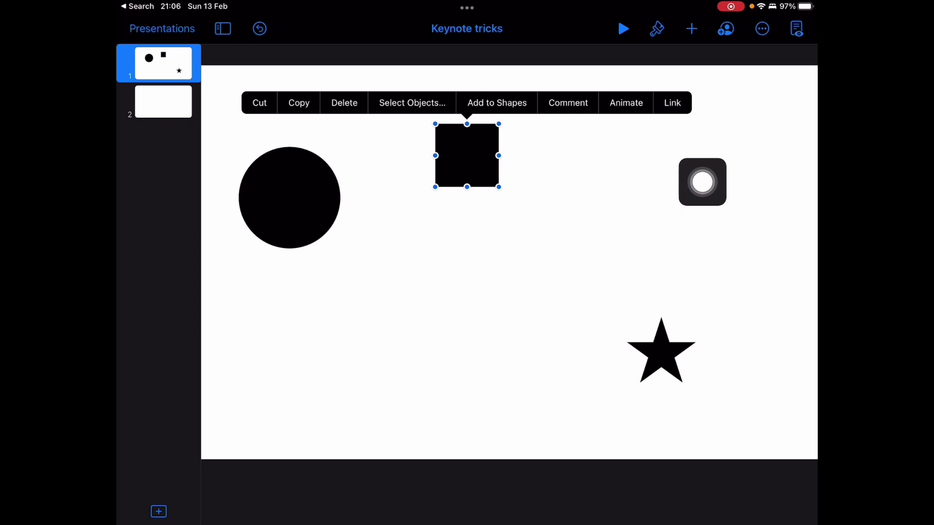
mouse_move(498, 187)
mouse_down()
mouse_move(551, 238)
mouse_move(494, 181)
mouse_move(562, 271)
mouse_move(511, 198)
mouse_move(528, 215)
mouse_move(488, 177)
mouse_move(536, 225)
mouse_up()
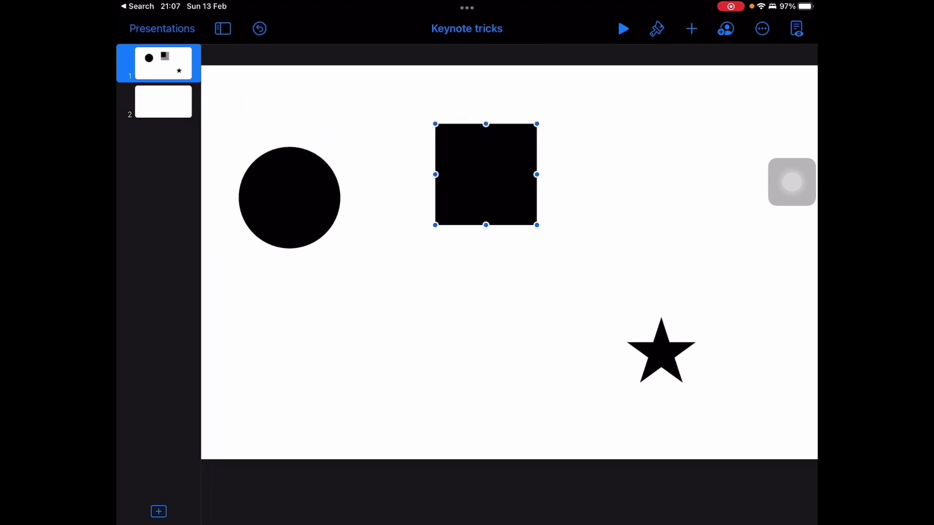
drag(486, 174, 485, 202)
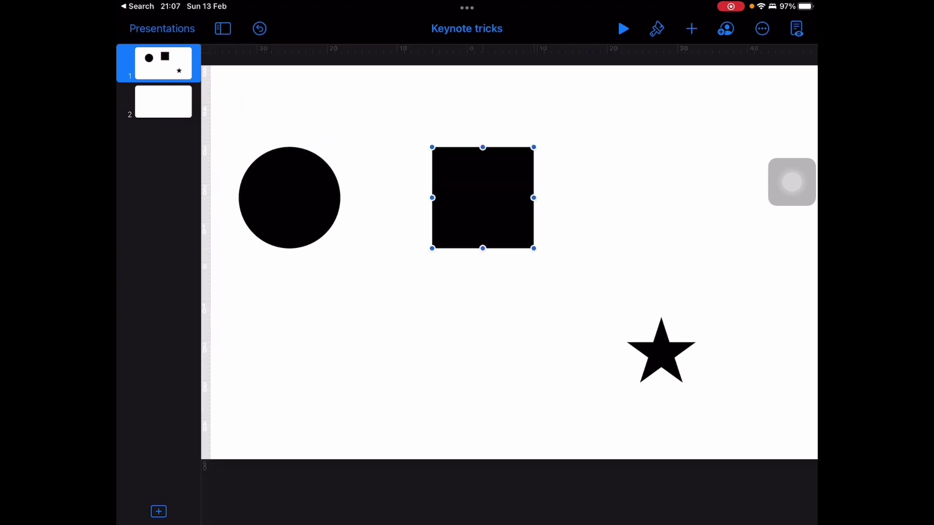
- Enlarge the star, raise it in line with the others, and nudge the square right
click(668, 341)
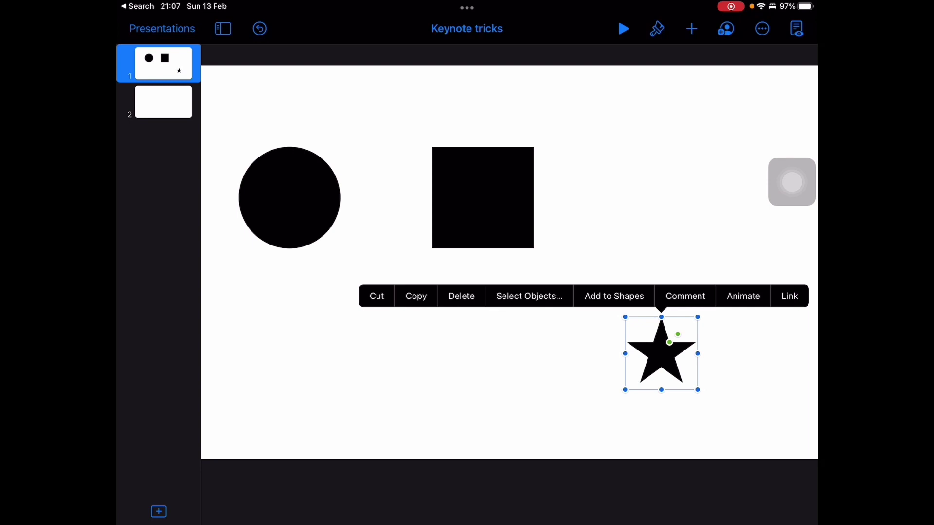
drag(697, 390, 725, 419)
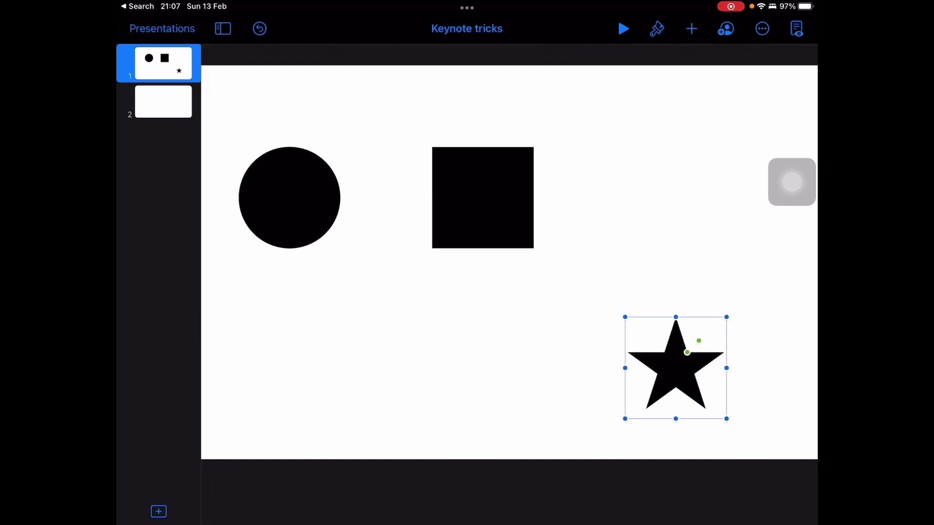
mouse_move(674, 365)
mouse_down()
mouse_move(653, 183)
mouse_move(693, 196)
mouse_up()
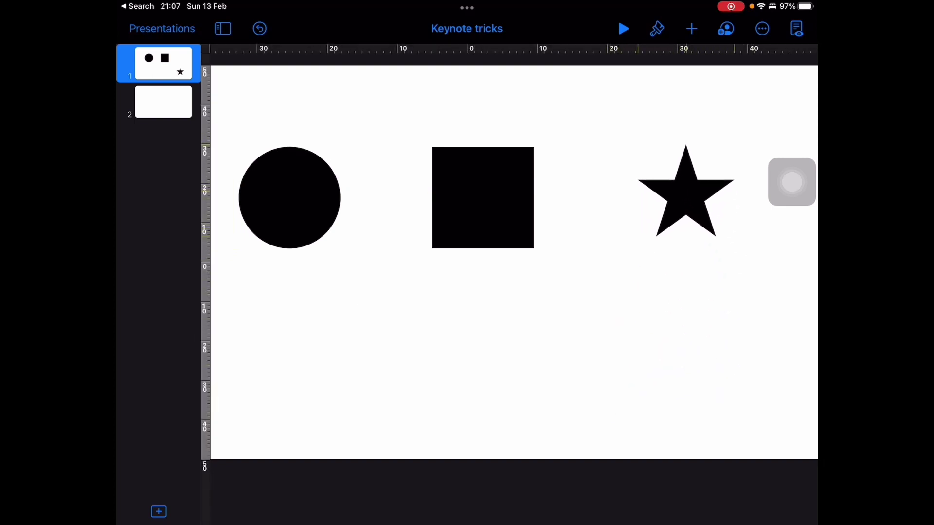
click(482, 198)
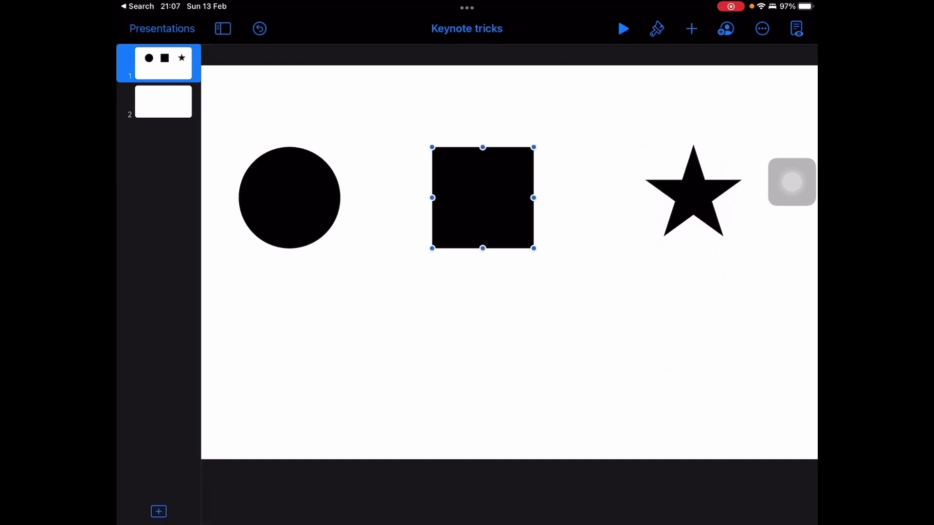
drag(483, 198, 500, 198)
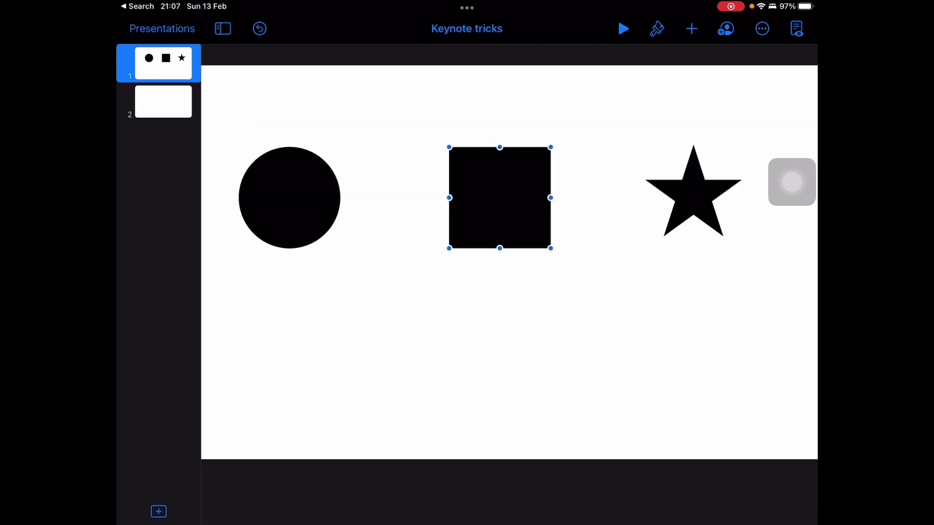
drag(791, 182, 792, 413)
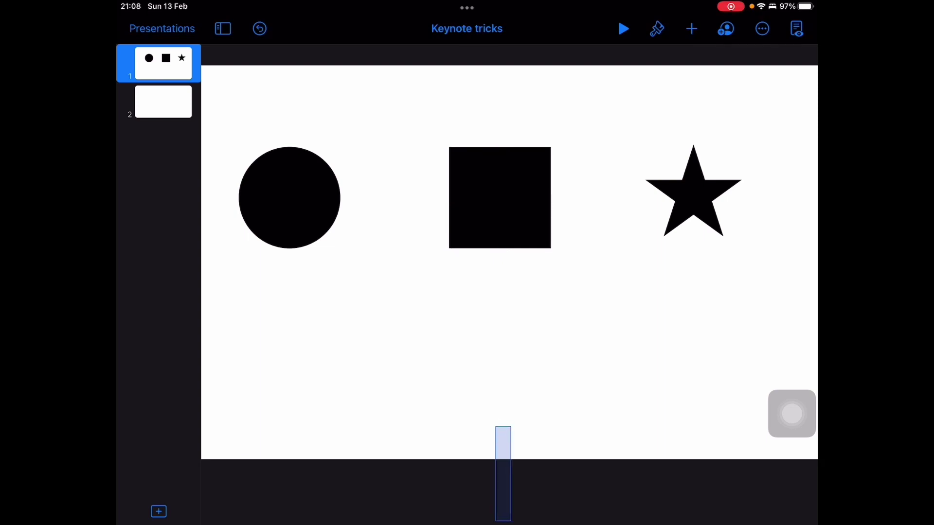
- Open Photos in Slide Over beside the slide and show the Keynote tricks album
drag(502, 522, 502, 437)
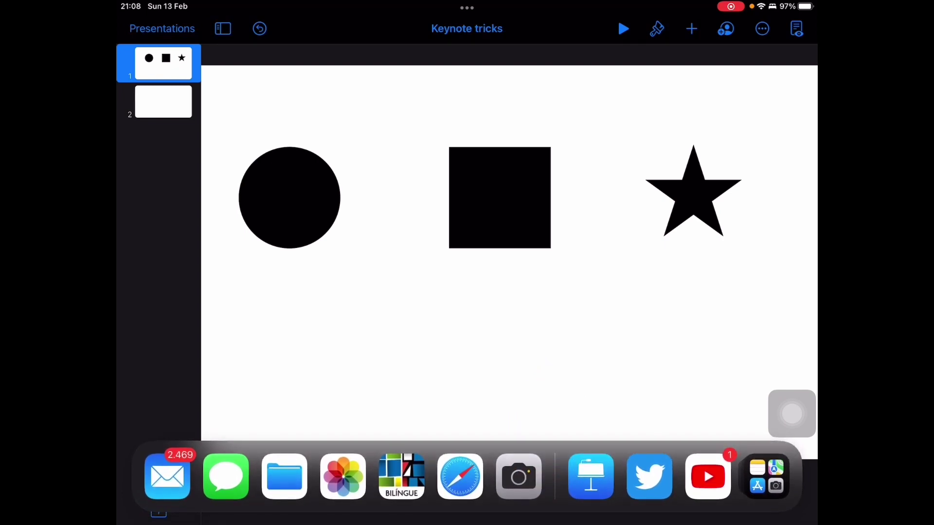
click(343, 477)
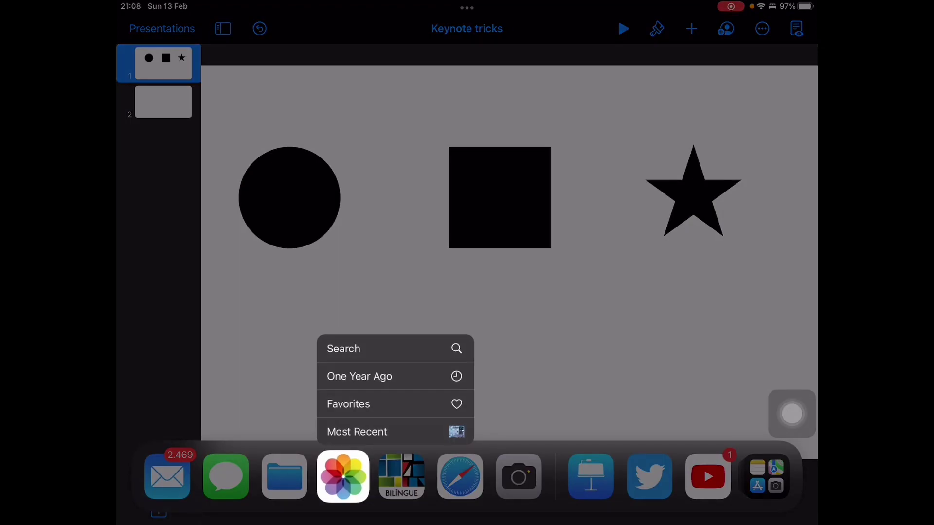
mouse_move(342, 477)
mouse_down()
mouse_move(322, 241)
mouse_move(200, 248)
mouse_up()
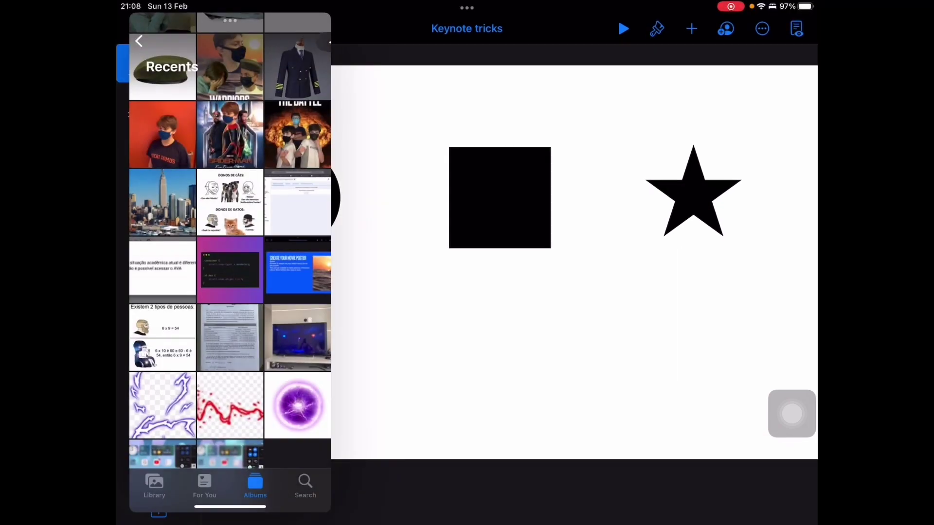
click(140, 41)
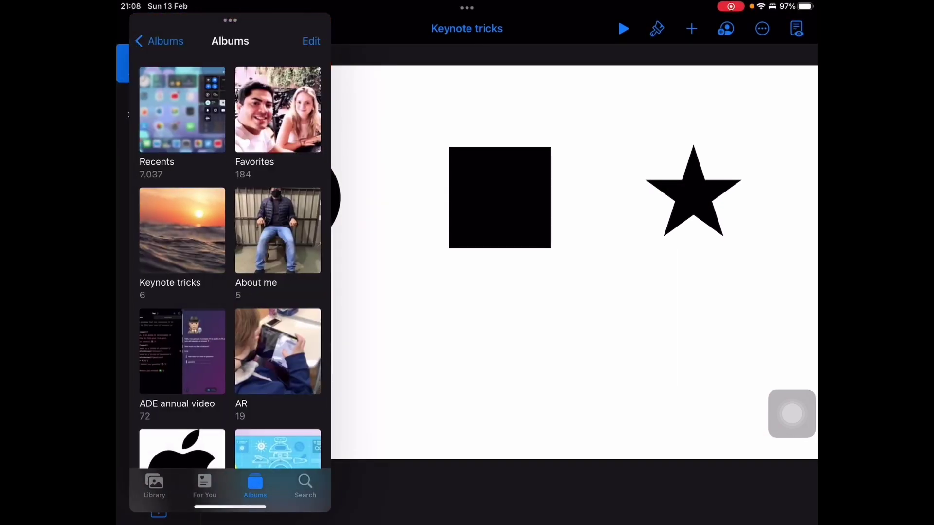
scroll(230, 285, down, 2)
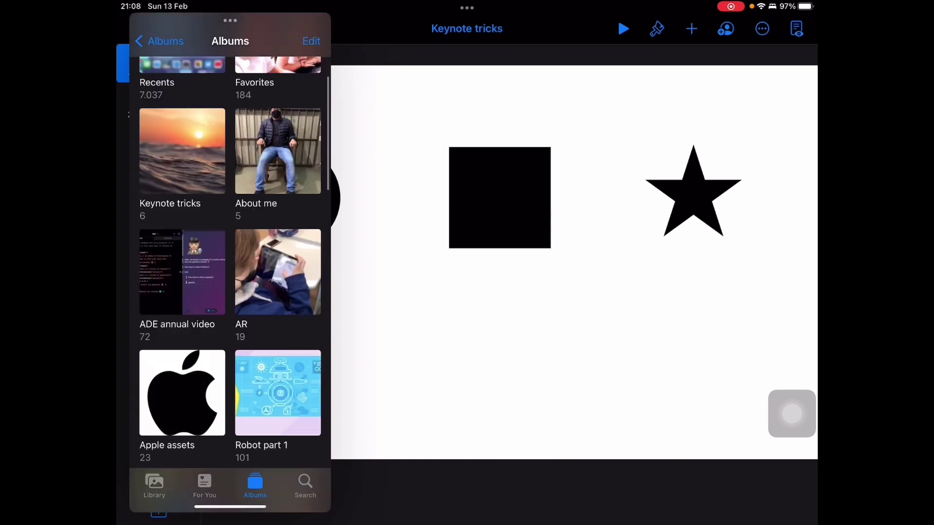
scroll(230, 285, up, 2)
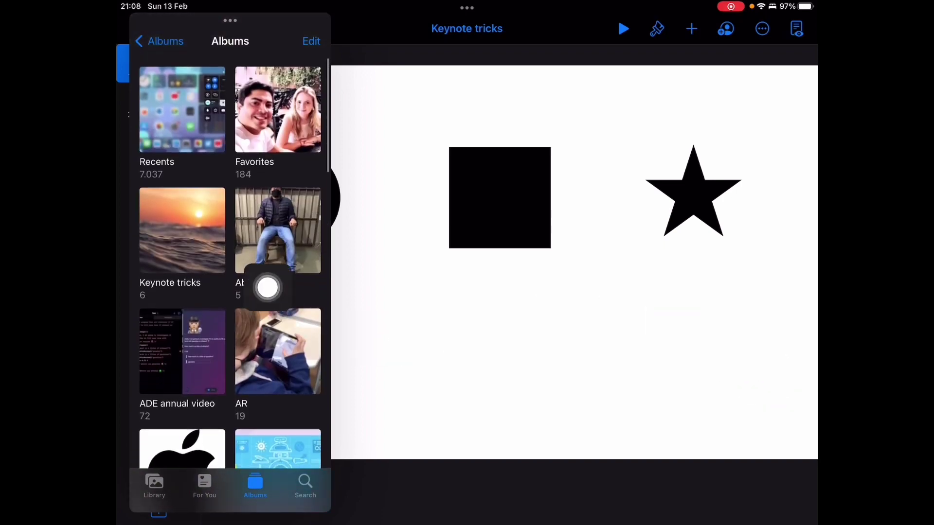
click(183, 288)
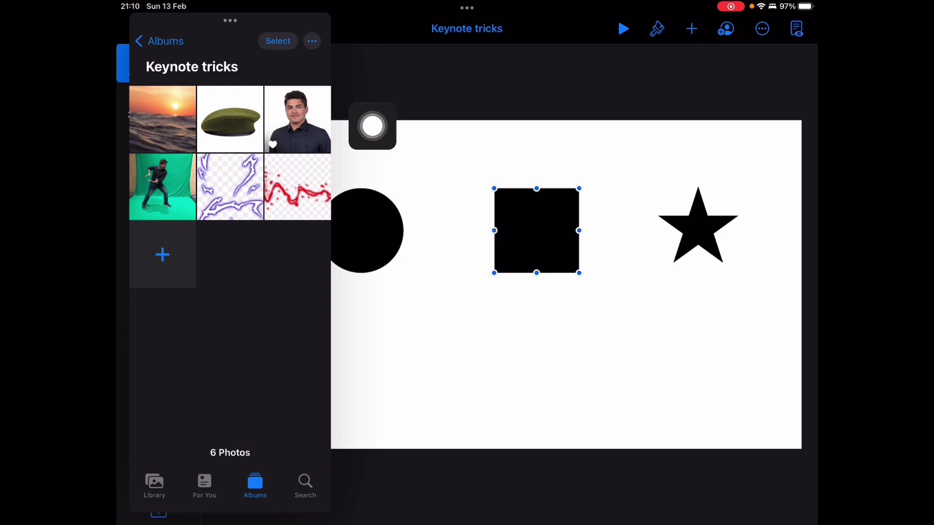
- Move the circle below the square and adjust the star's size
drag(640, 407, 791, 420)
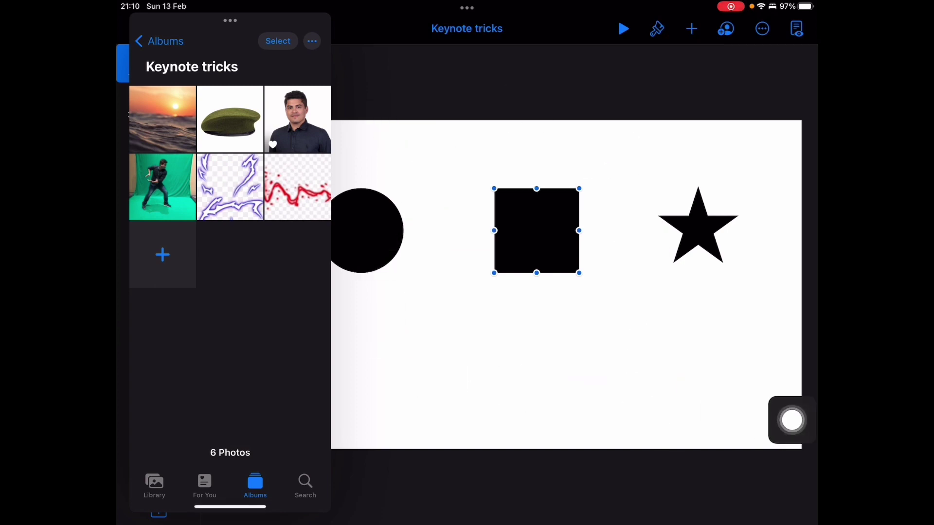
drag(367, 231, 537, 363)
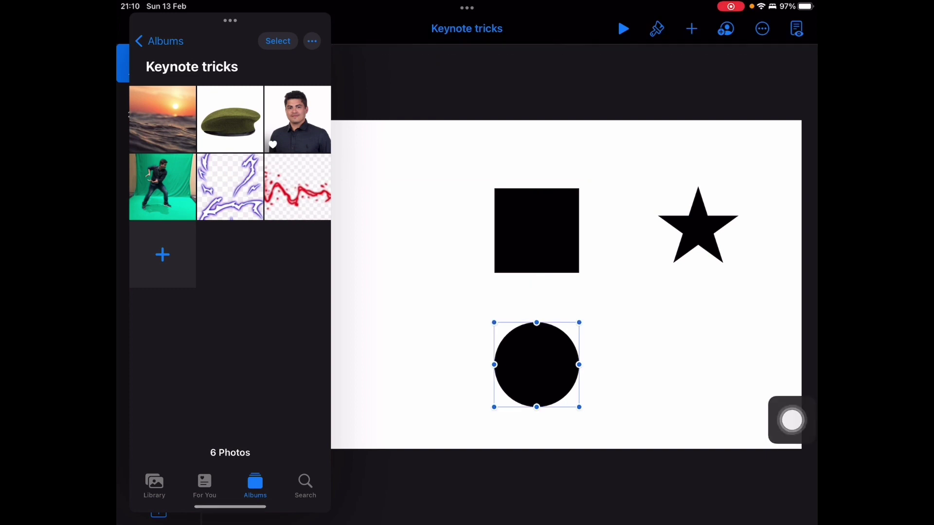
click(698, 226)
drag(739, 264, 740, 271)
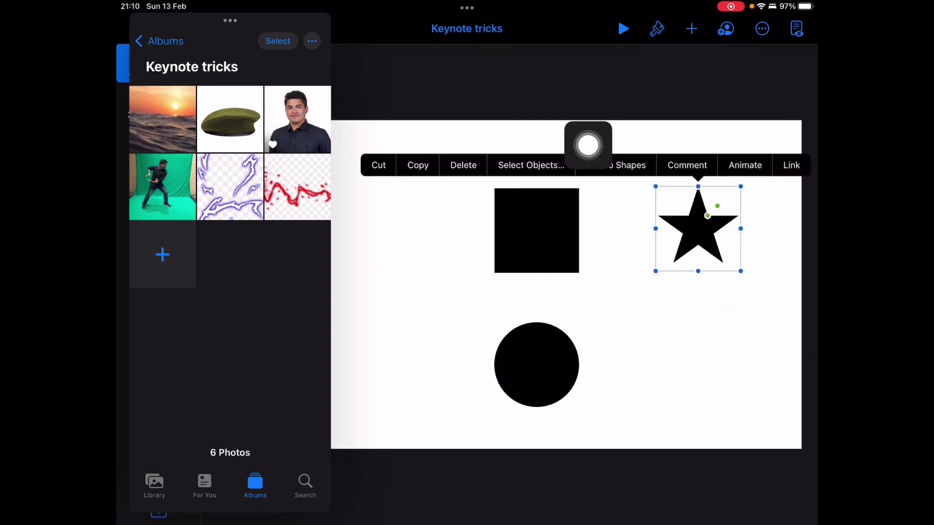
drag(791, 362, 587, 146)
- Set the slide background to a solid blue colour
click(656, 29)
click(409, 365)
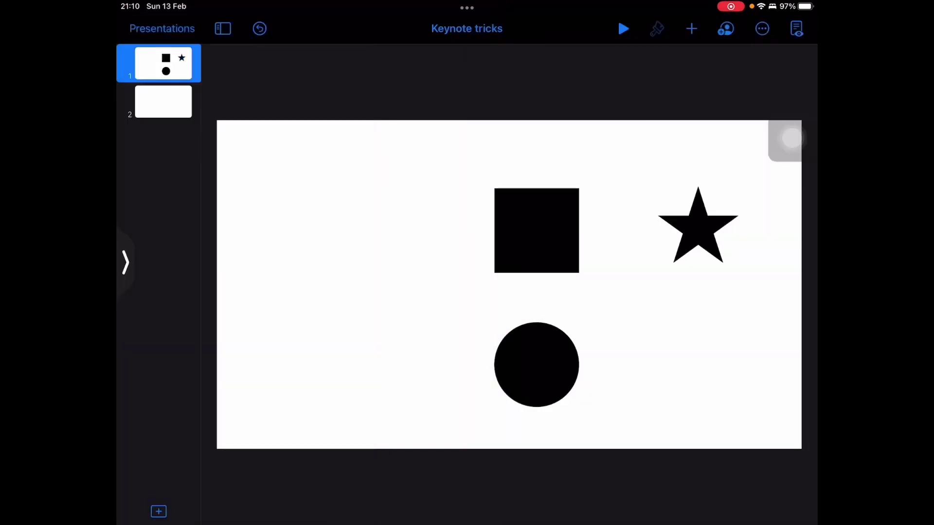
click(657, 29)
click(587, 146)
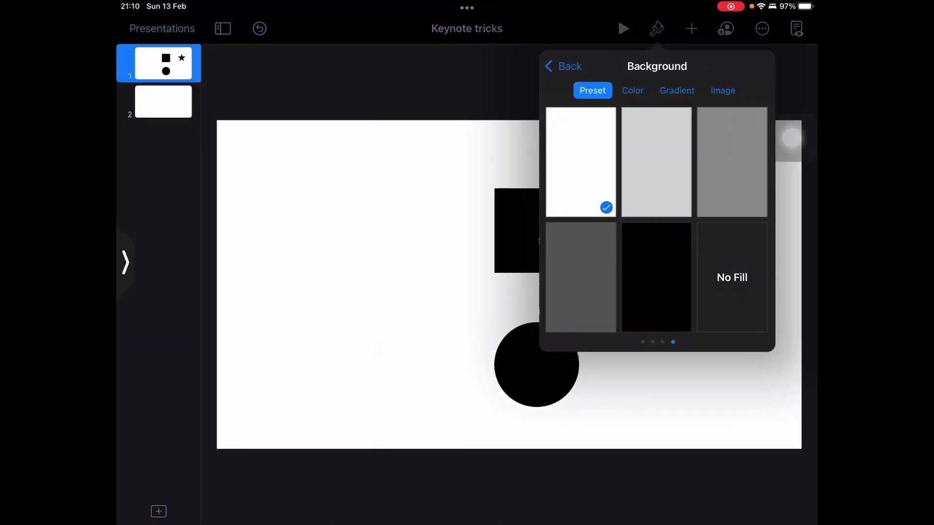
click(631, 90)
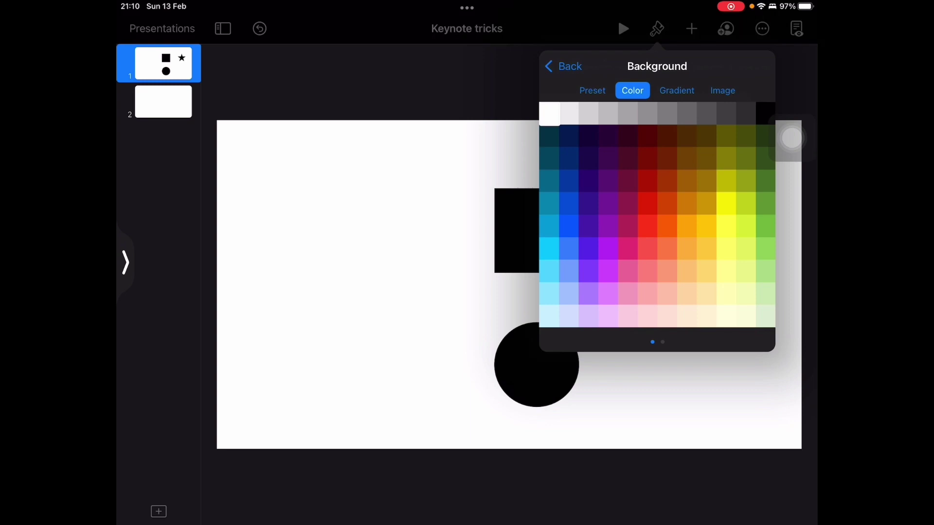
click(566, 202)
click(441, 146)
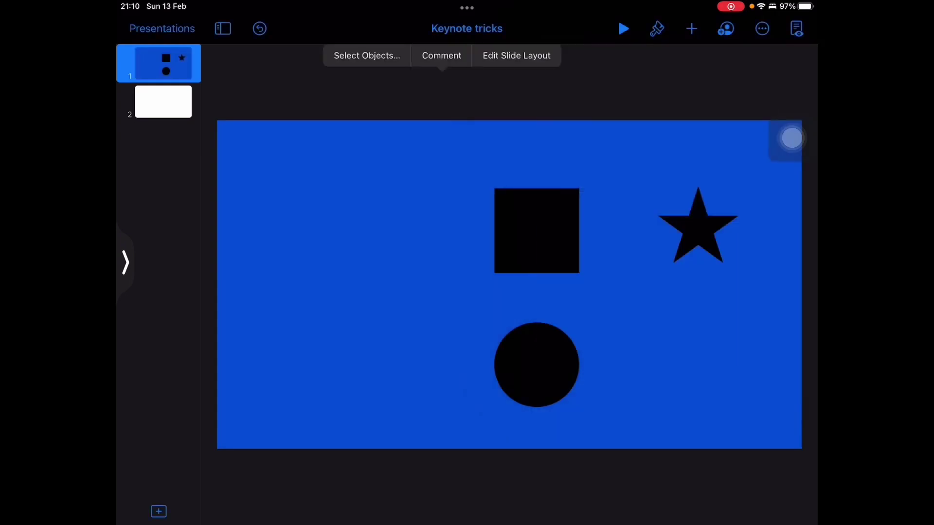
- Drop the man's portrait into the circle, then shrink it and shift it left within the mask
click(126, 263)
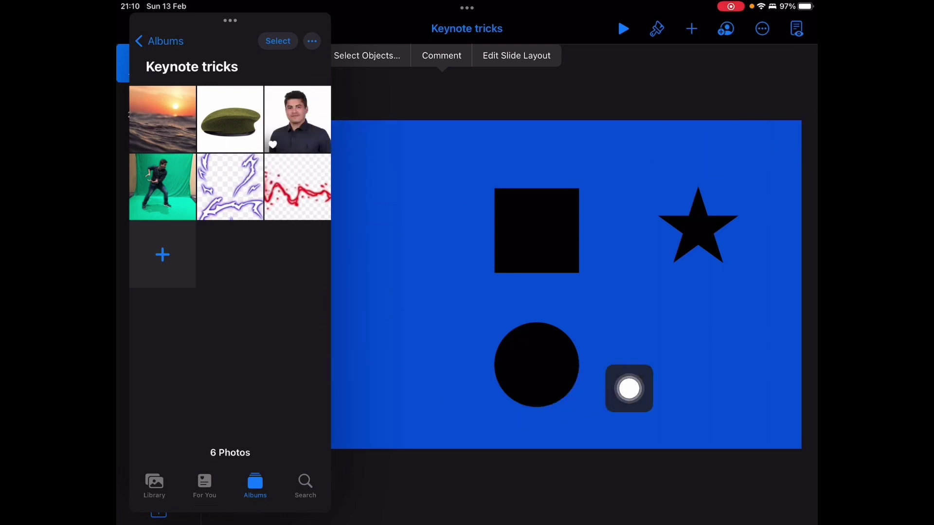
drag(629, 388, 791, 398)
drag(296, 119, 432, 275)
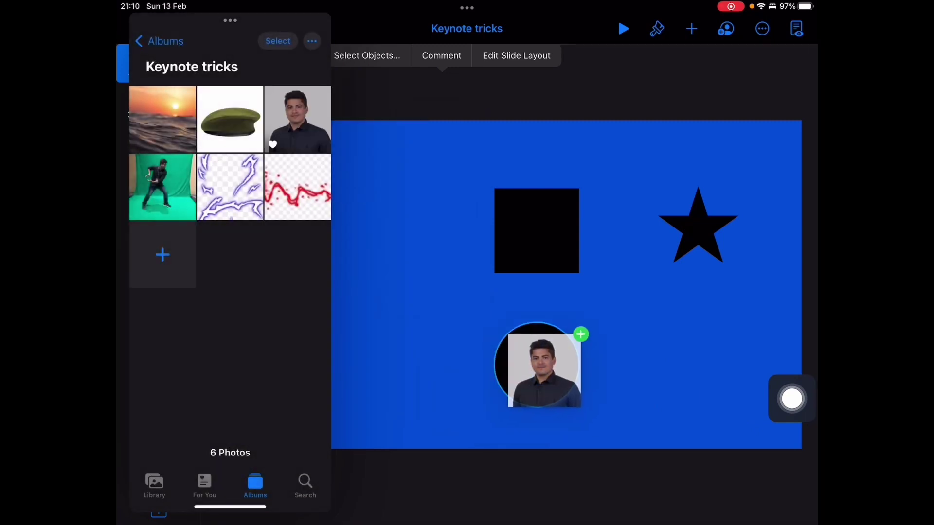
drag(432, 275, 536, 365)
drag(555, 433, 500, 433)
drag(547, 364, 536, 364)
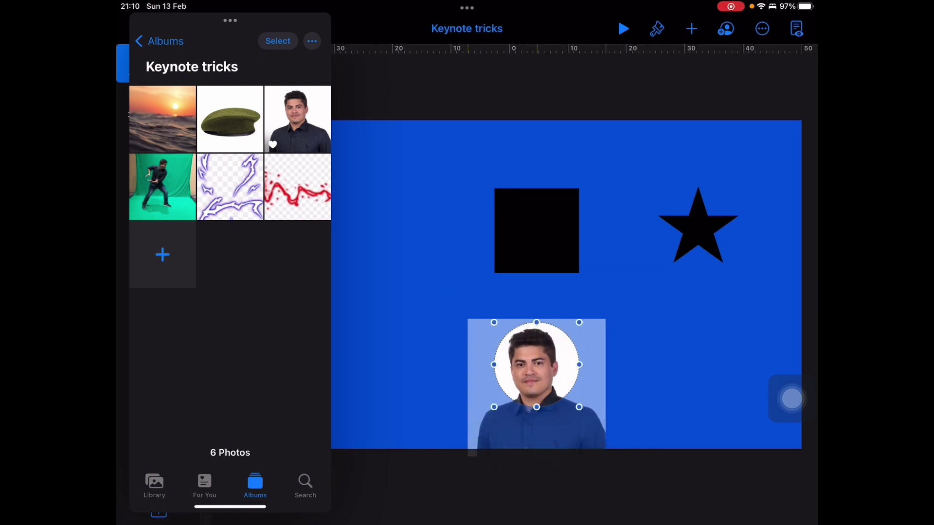
click(593, 434)
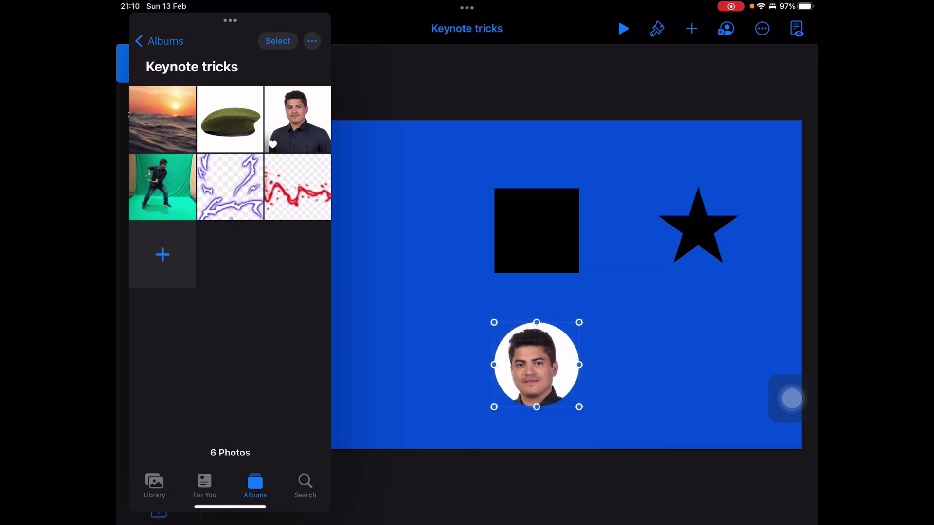
- Drop the portrait into the square, then shrink it and shift it left within the mask
drag(297, 119, 536, 230)
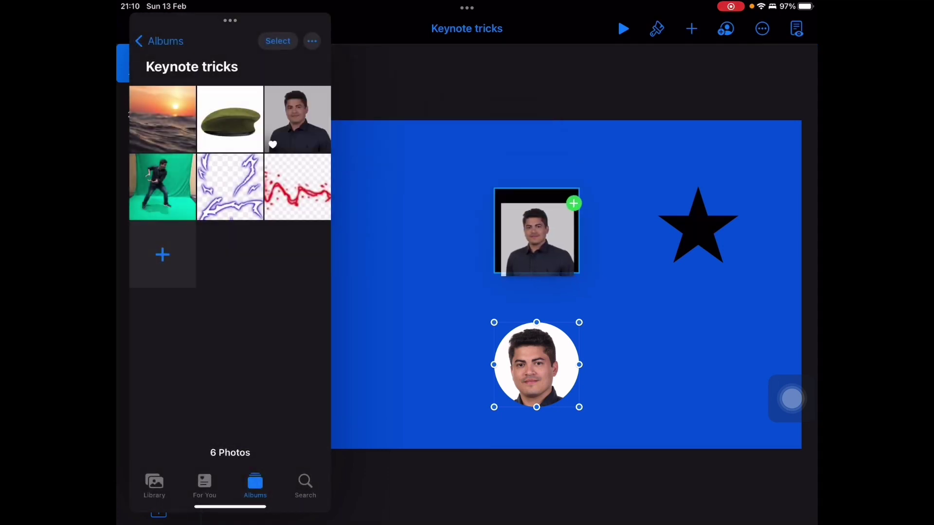
drag(536, 230, 536, 230)
drag(556, 299, 503, 299)
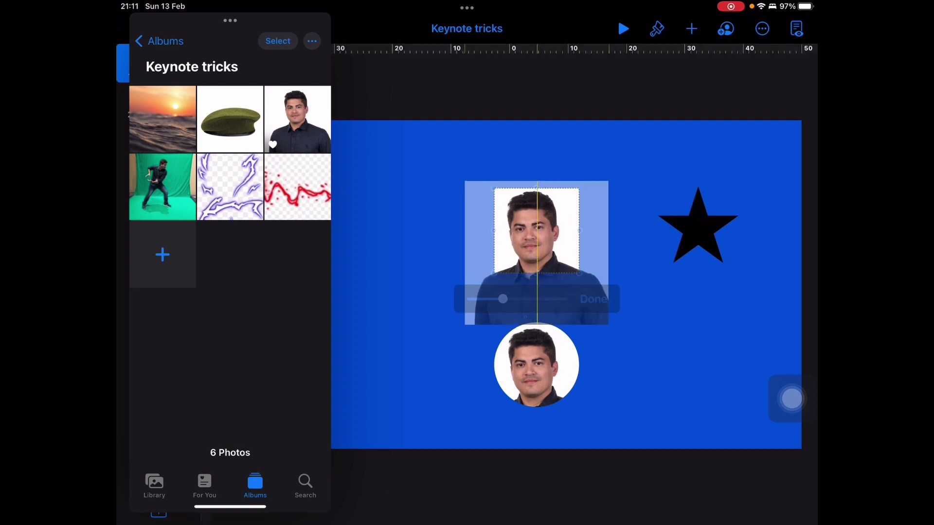
drag(548, 234, 537, 233)
click(593, 299)
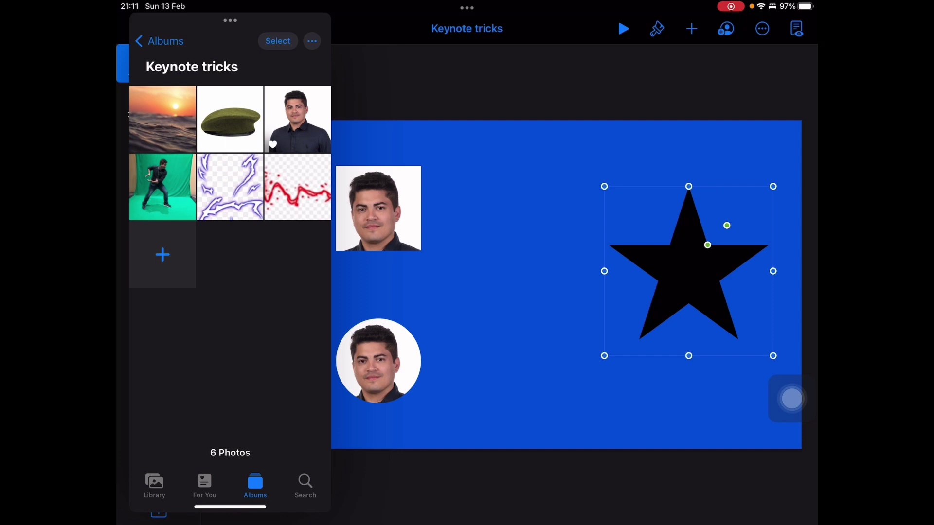
- Fill the star with the portrait, shrink it, and move the face higher
drag(297, 119, 671, 288)
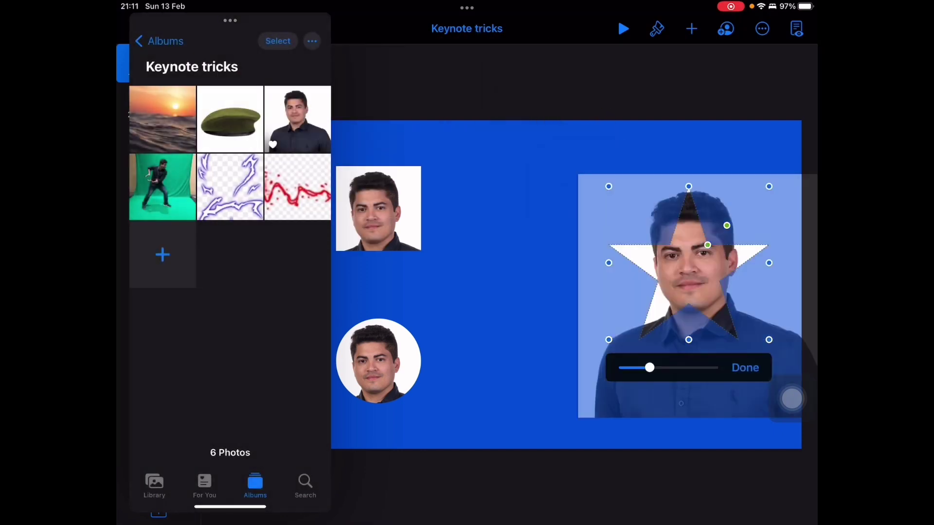
drag(650, 368, 623, 368)
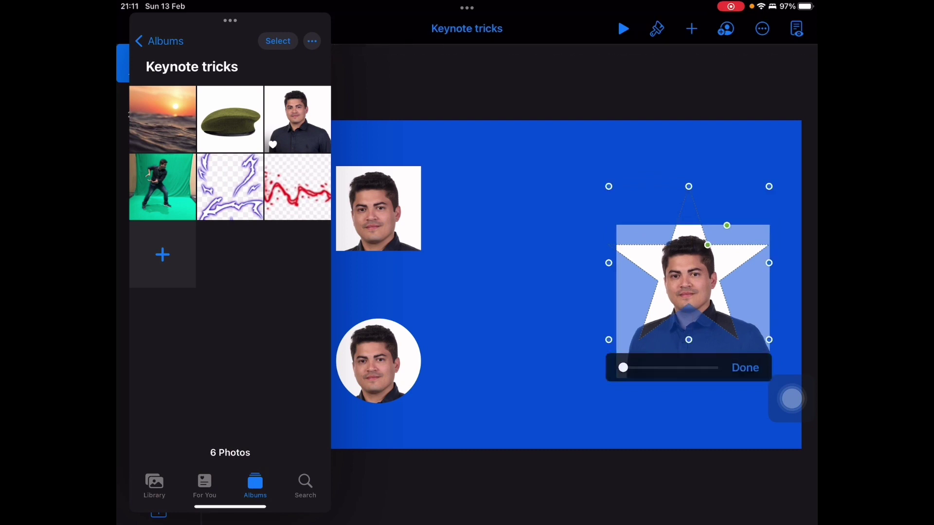
click(745, 367)
double_click(688, 284)
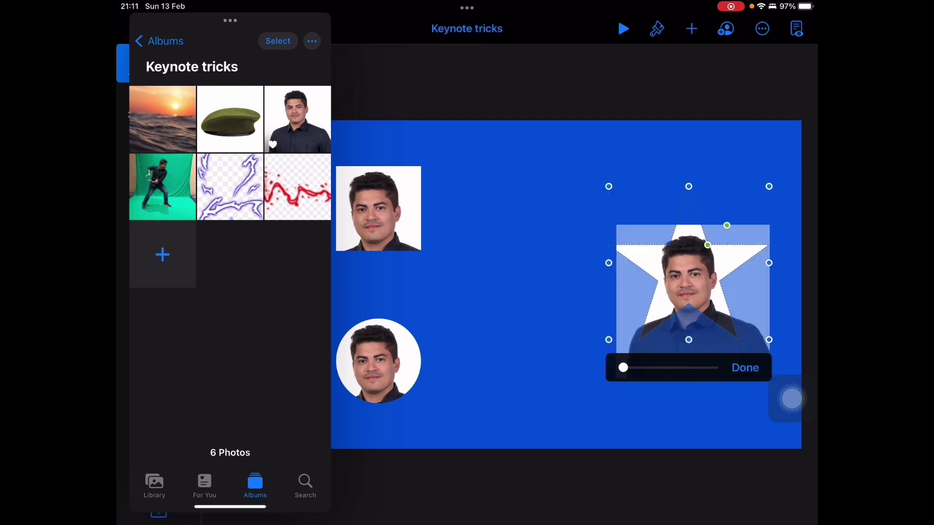
drag(693, 291, 694, 253)
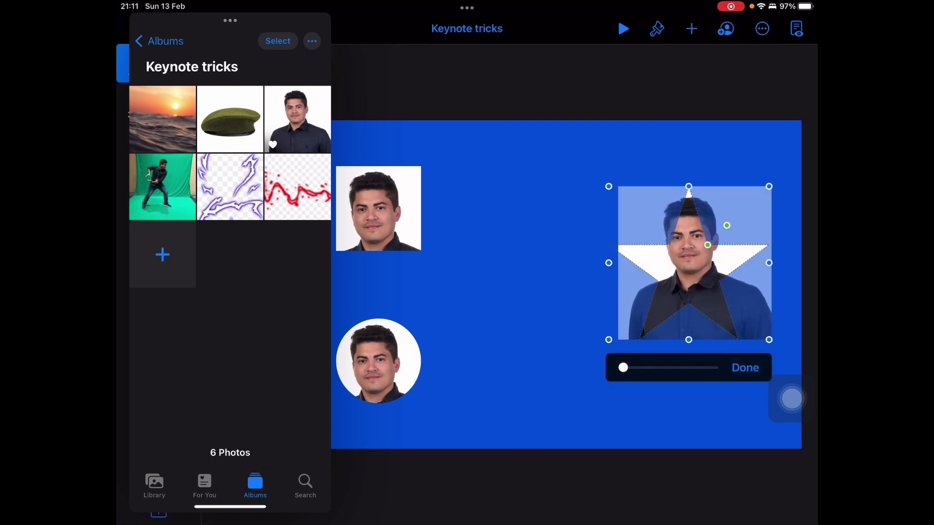
click(744, 367)
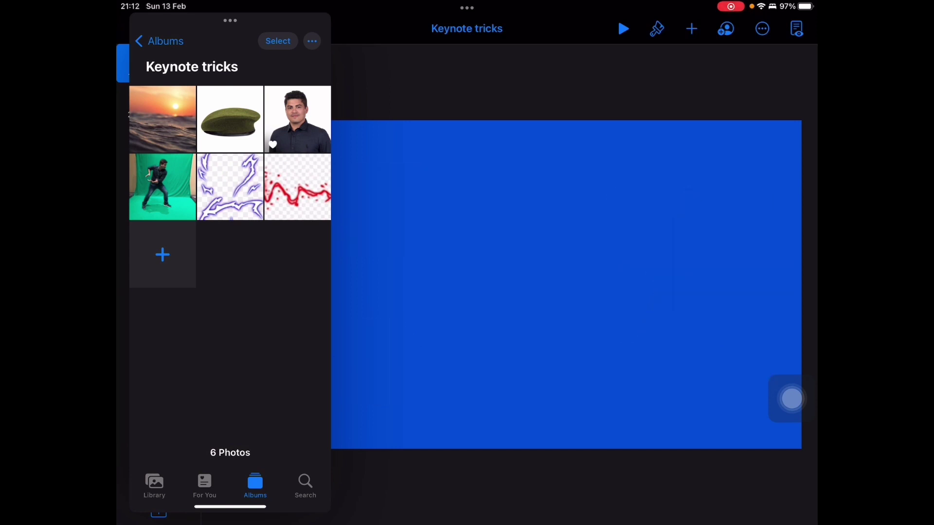
- Place the green-screen dancer photo on the blue slide, shrinking it and moving it slightly down
mouse_move(162, 187)
mouse_down()
mouse_move(542, 229)
mouse_move(550, 253)
mouse_up()
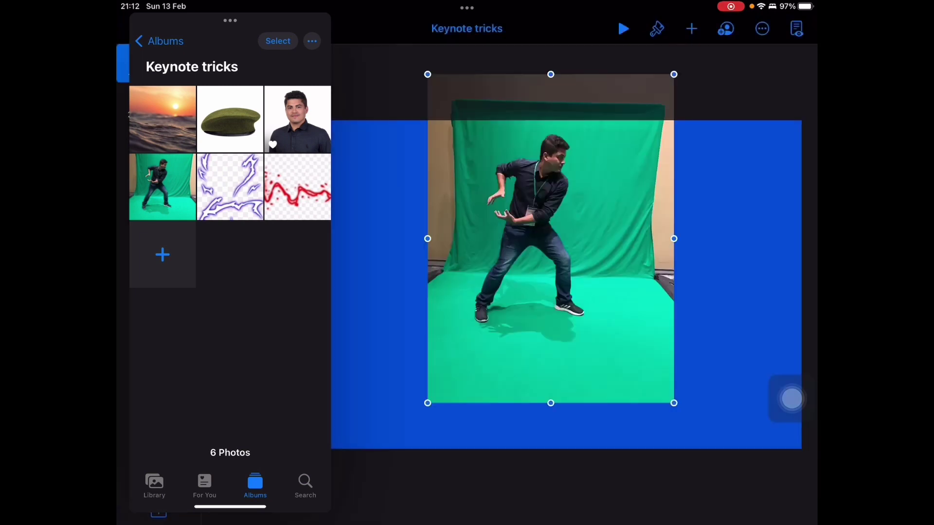
drag(550, 238, 545, 276)
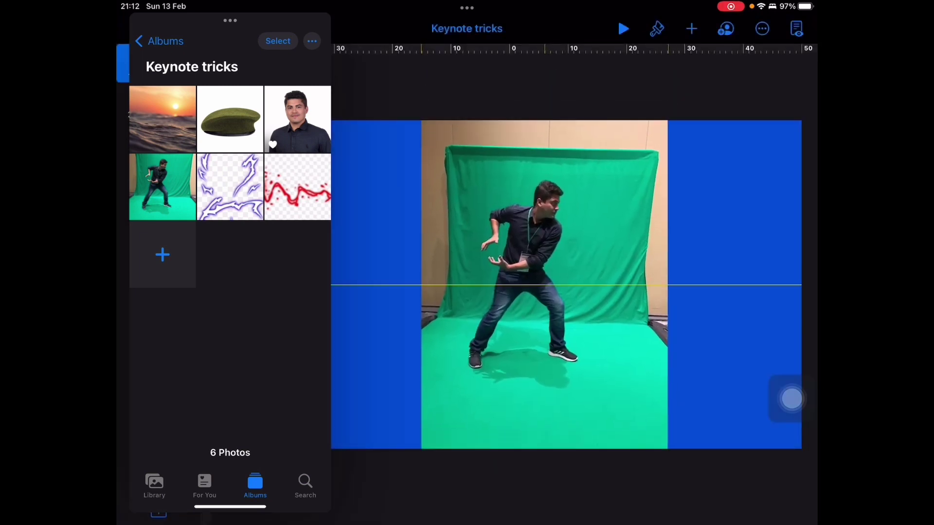
drag(670, 440, 641, 405)
drag(532, 256, 538, 286)
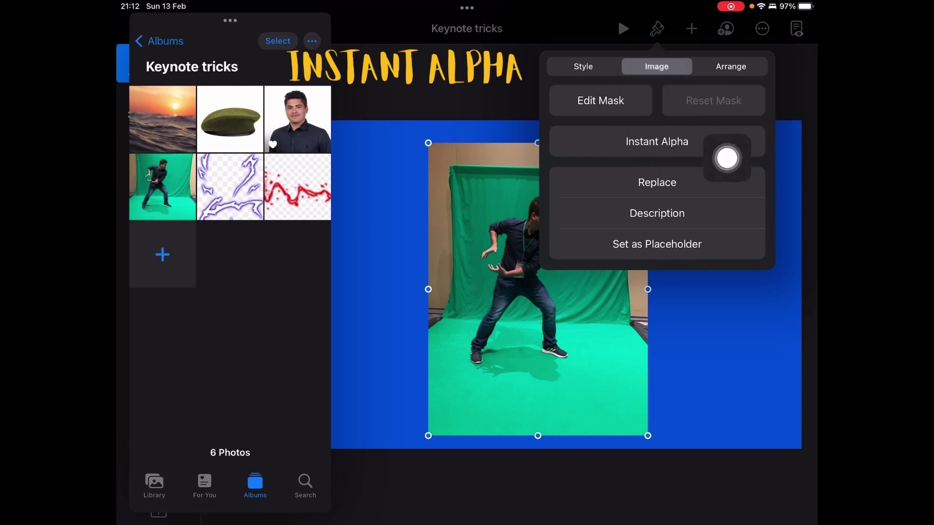
- Use Instant Alpha to make the green backdrop and green floor transparent
click(656, 141)
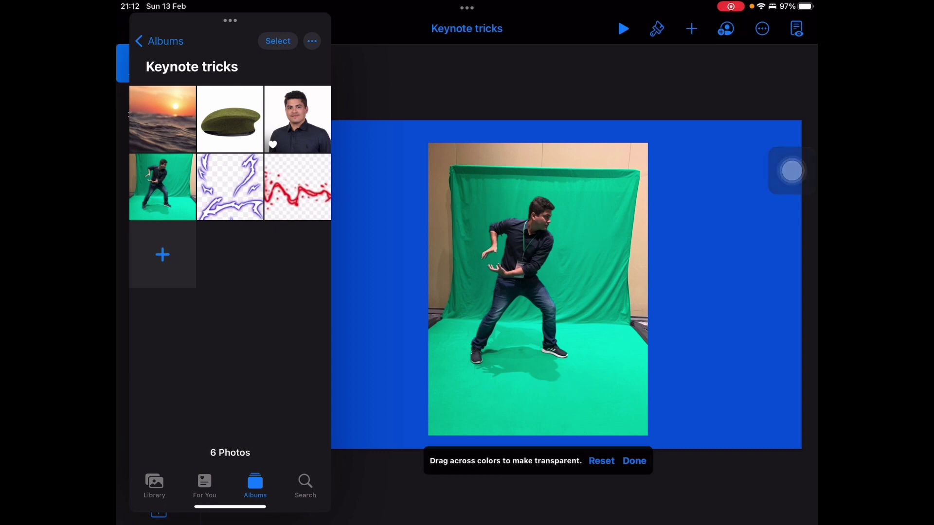
click(616, 209)
drag(617, 209, 616, 222)
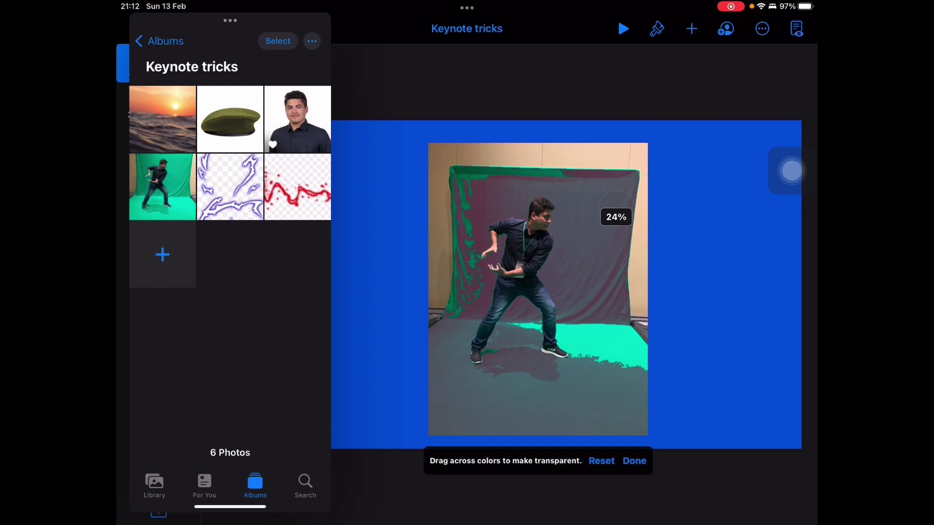
drag(610, 317, 619, 318)
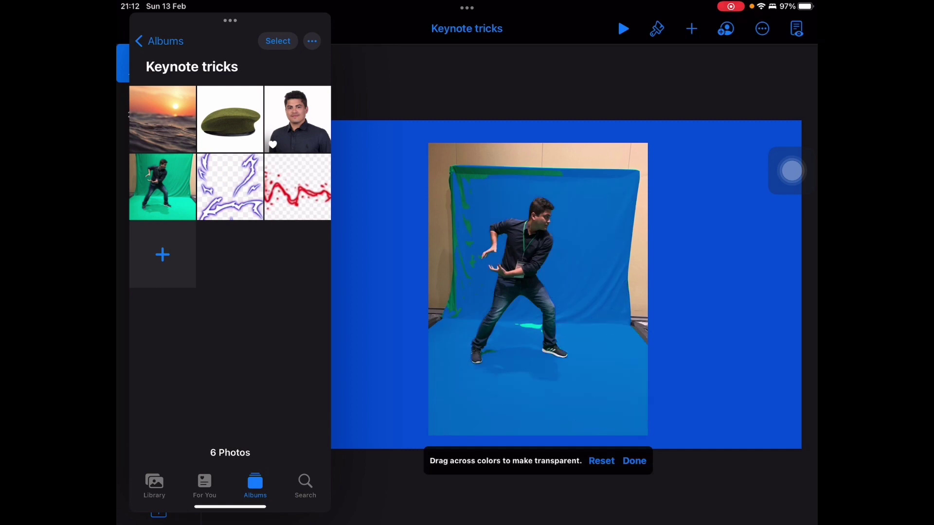
drag(519, 323, 515, 322)
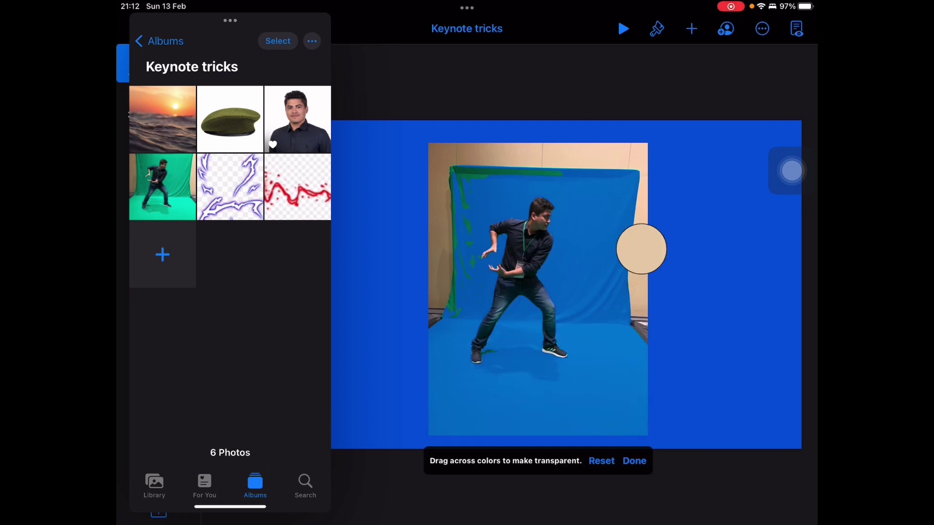
- Clear the beige walls, curtain edge and leftover floor spots, then finish Instant Alpha
drag(641, 249, 642, 321)
drag(442, 254, 444, 256)
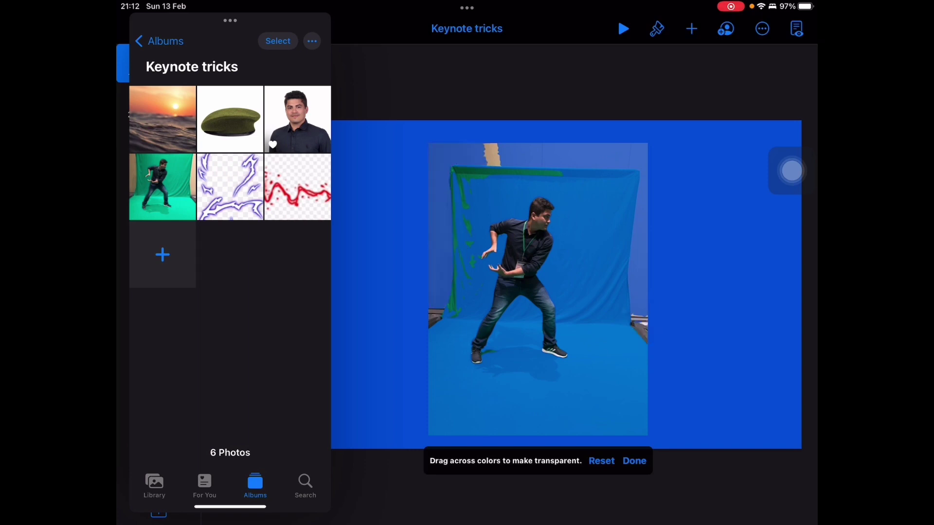
drag(504, 146, 540, 173)
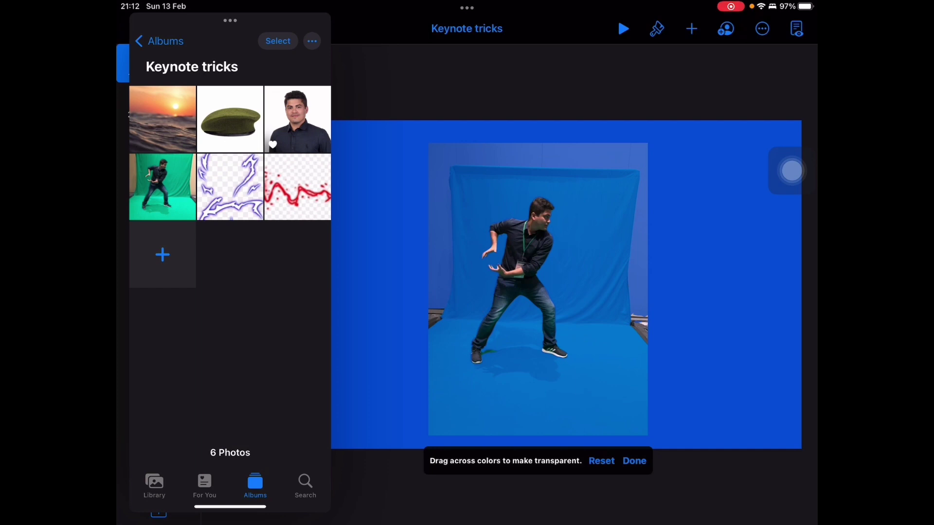
drag(436, 312, 433, 318)
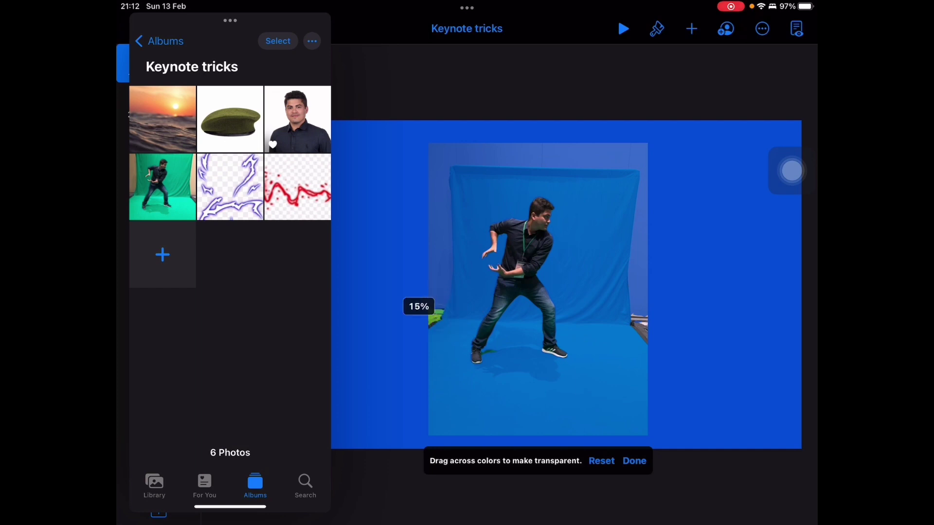
drag(634, 317, 640, 321)
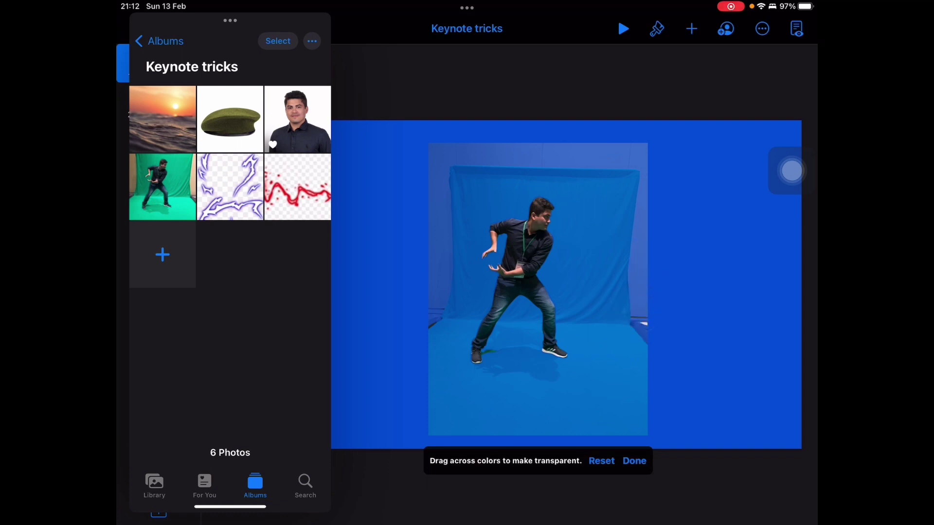
click(644, 322)
click(634, 461)
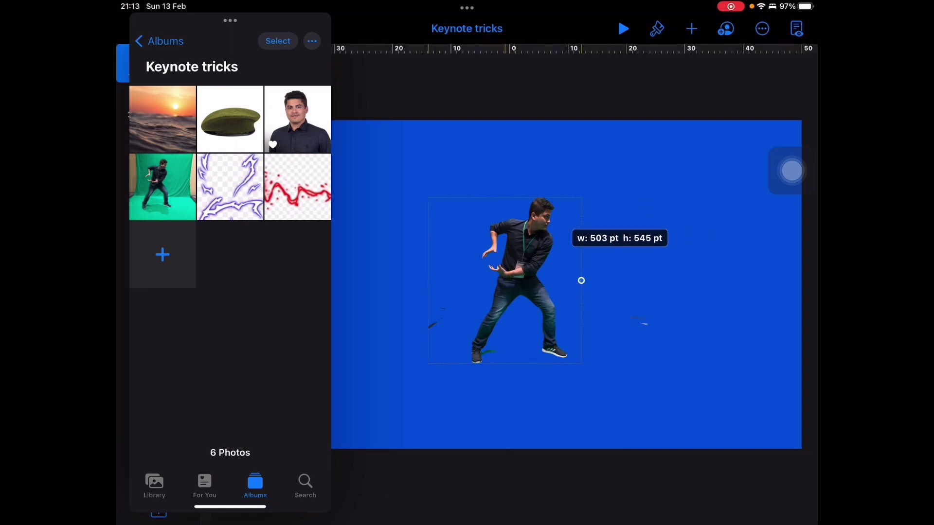
- Trim the empty space from both sides of the dancer image
drag(647, 280, 574, 280)
drag(429, 280, 461, 280)
click(576, 391)
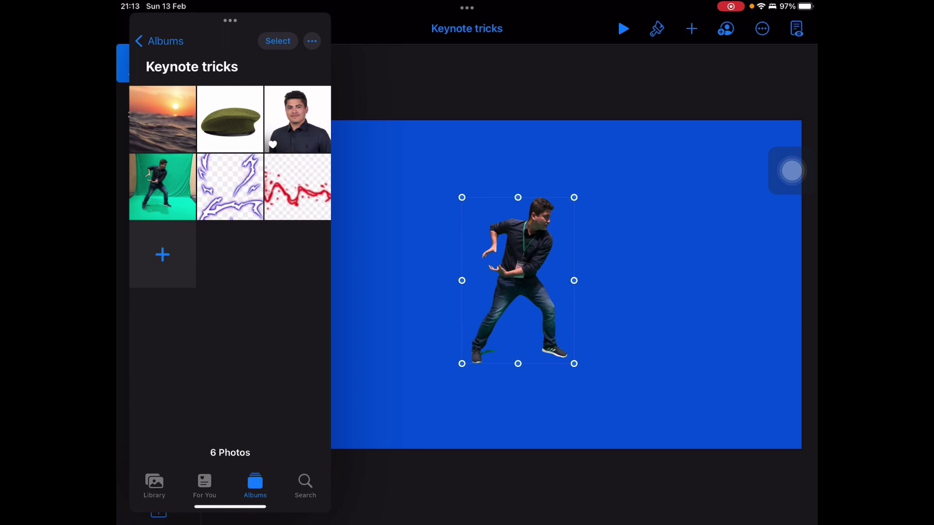
- Enlarge the dancer, nudge him up and right, and drop the beret photo onto the slide
drag(573, 363, 632, 439)
drag(543, 309, 559, 295)
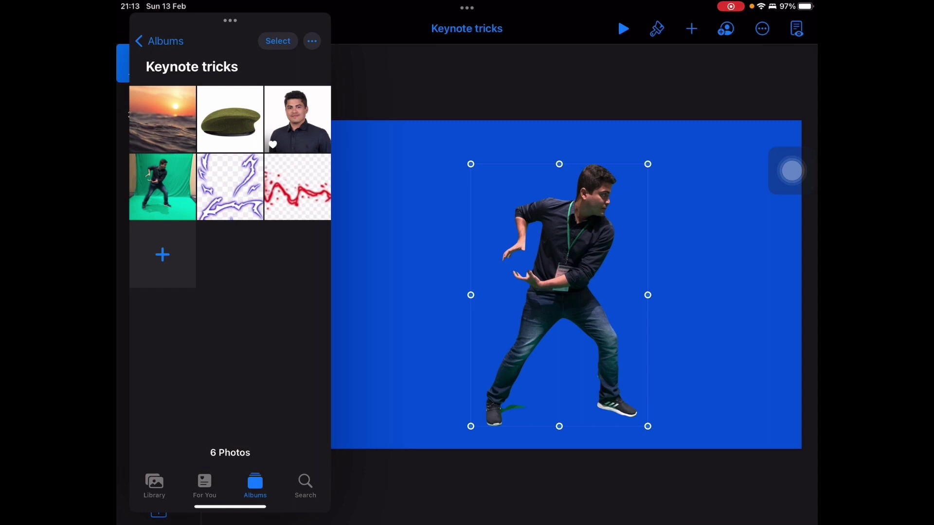
drag(229, 119, 461, 249)
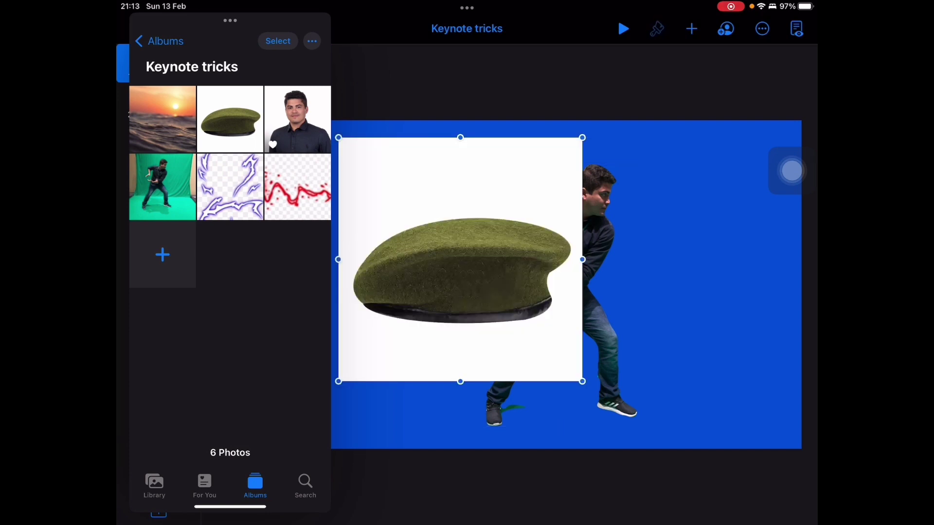
- Remove the beret's white background with Instant Alpha
click(657, 29)
click(657, 141)
drag(529, 165, 533, 167)
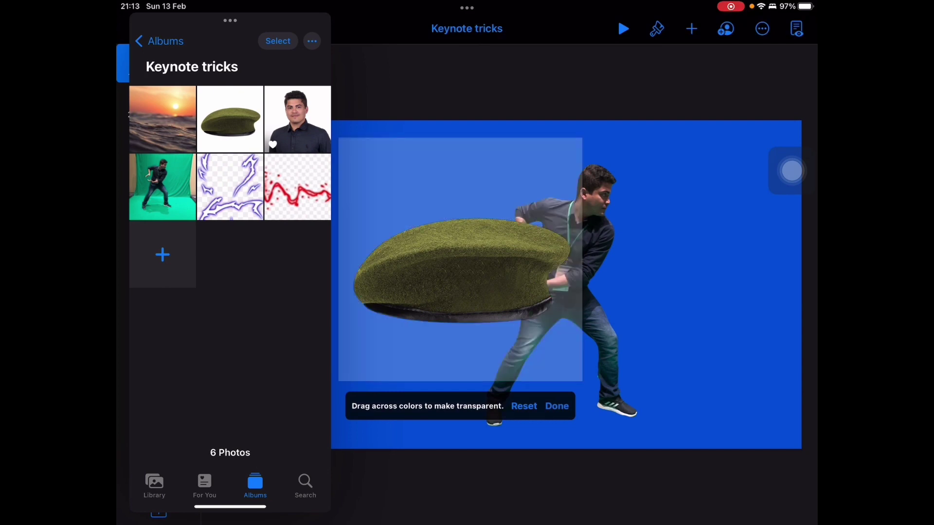
click(556, 406)
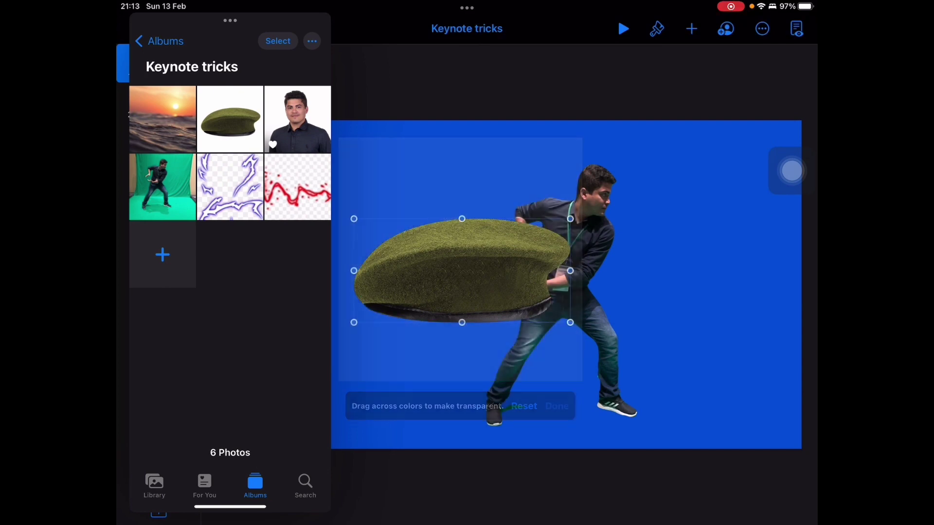
- Shrink, tilt and move the beret so it sits like a cap on the dancer's head
drag(569, 321, 485, 281)
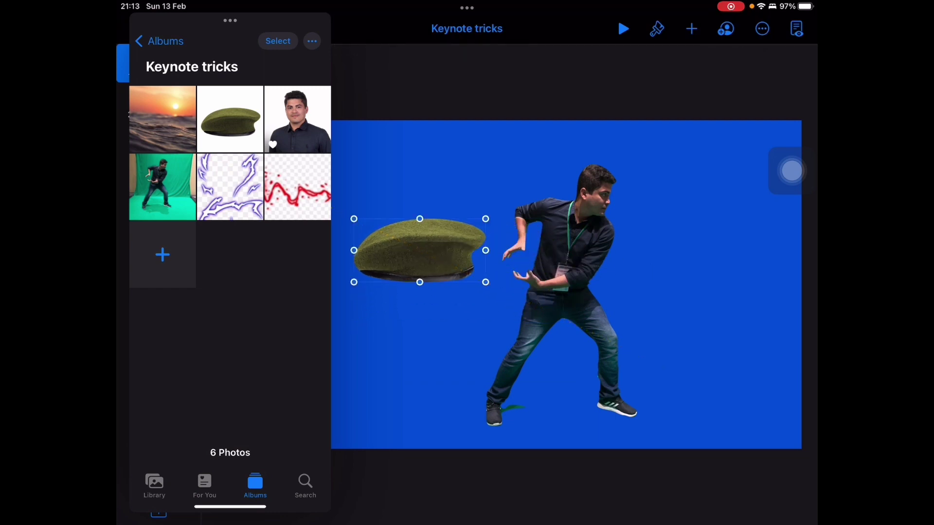
mouse_move(419, 250)
mouse_down()
mouse_move(552, 150)
mouse_move(618, 152)
mouse_move(584, 163)
mouse_up()
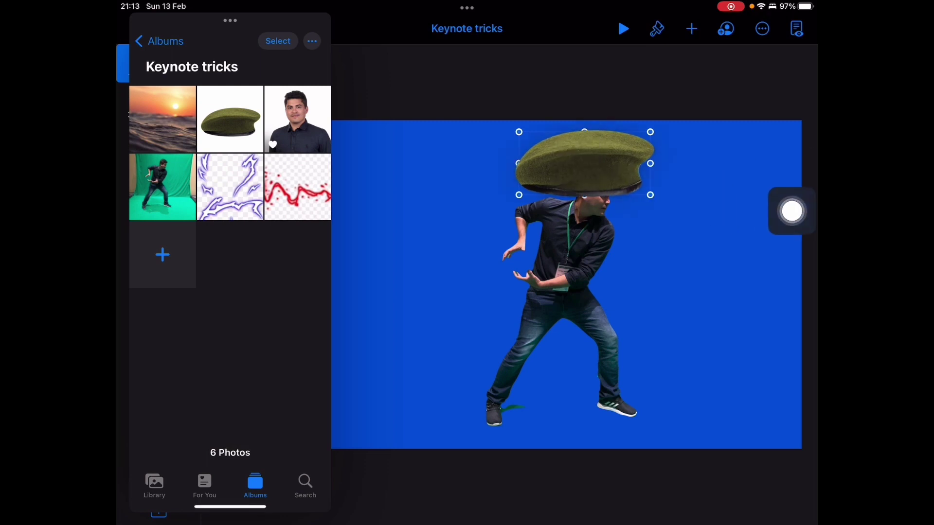
drag(585, 164, 584, 163)
mouse_move(646, 125)
mouse_down()
mouse_move(605, 143)
mouse_move(593, 166)
mouse_move(600, 175)
mouse_up()
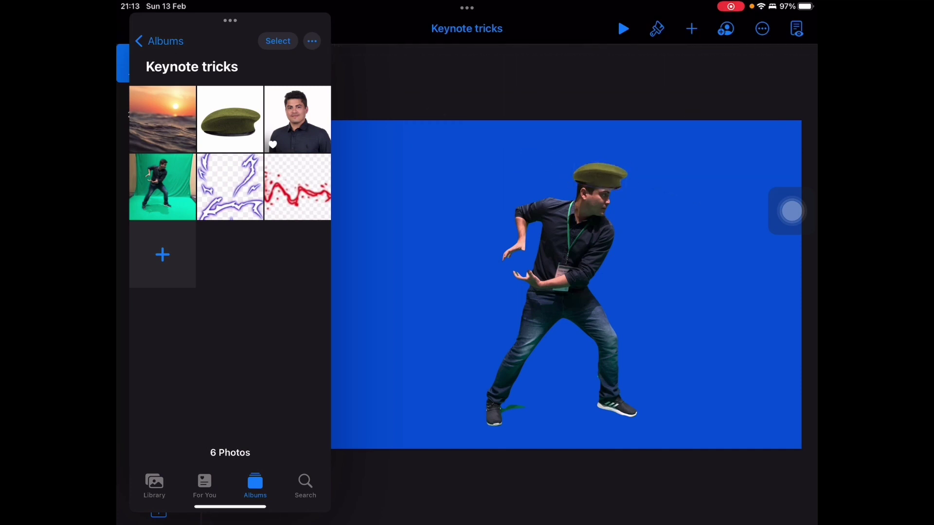
- Shrink the beret a touch further and nudge it snugly onto the dancer's head
click(598, 175)
drag(624, 193, 599, 173)
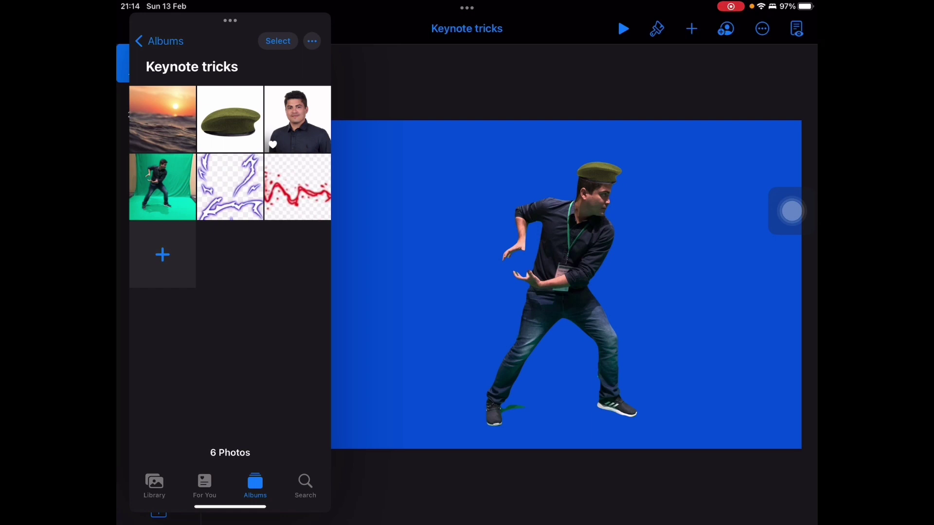
- Add the purple orb photo from the Recents album to the slide
click(159, 41)
click(183, 163)
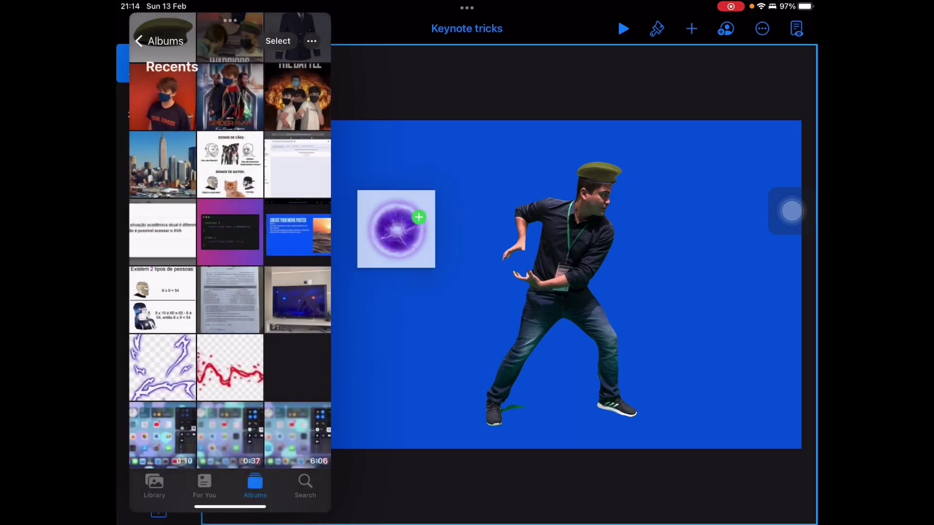
drag(269, 320, 396, 225)
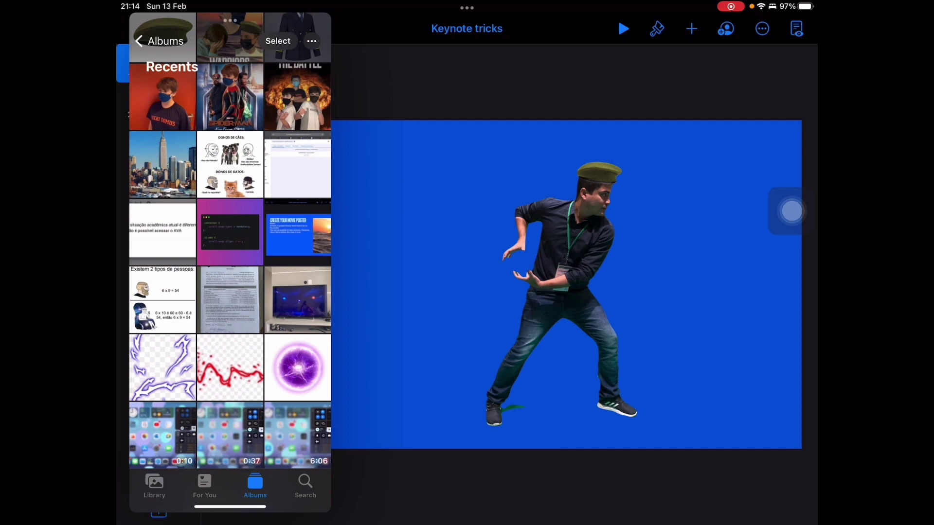
click(159, 41)
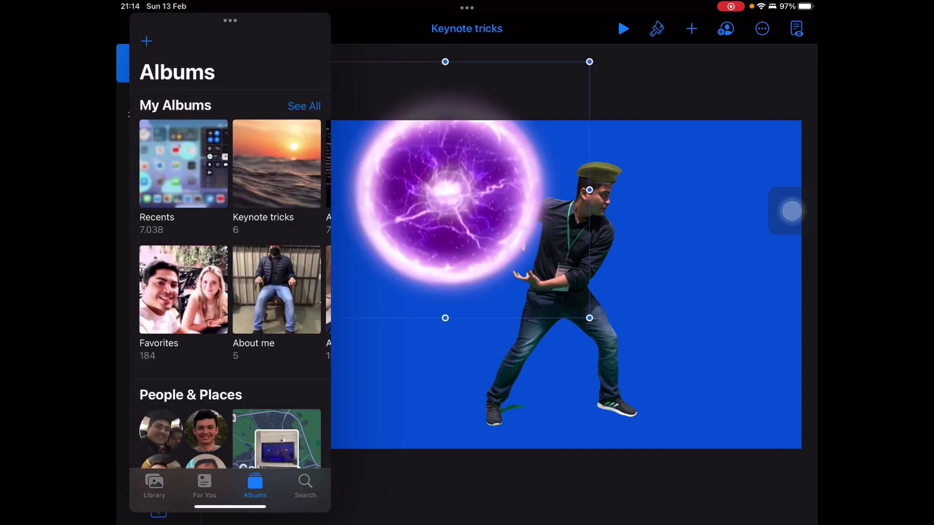
- Shrink the orb, fit it into the dancer's hand, and slide the Photos panel away
mouse_move(445, 190)
mouse_down()
mouse_move(532, 324)
mouse_move(486, 295)
mouse_up()
mouse_move(629, 423)
mouse_down()
mouse_move(532, 313)
mouse_move(428, 241)
mouse_up()
drag(384, 203, 536, 277)
click(536, 278)
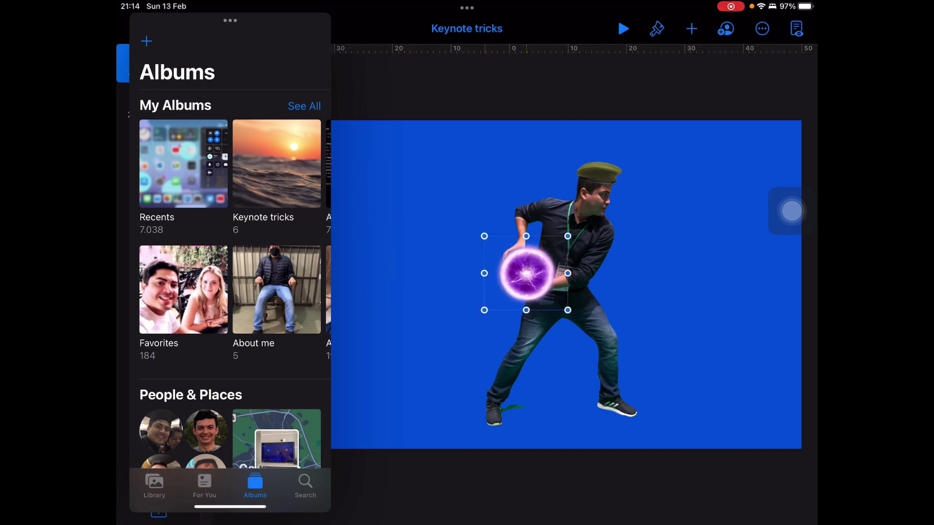
mouse_move(566, 309)
mouse_down()
mouse_move(558, 301)
mouse_move(571, 265)
mouse_up()
drag(506, 256, 518, 262)
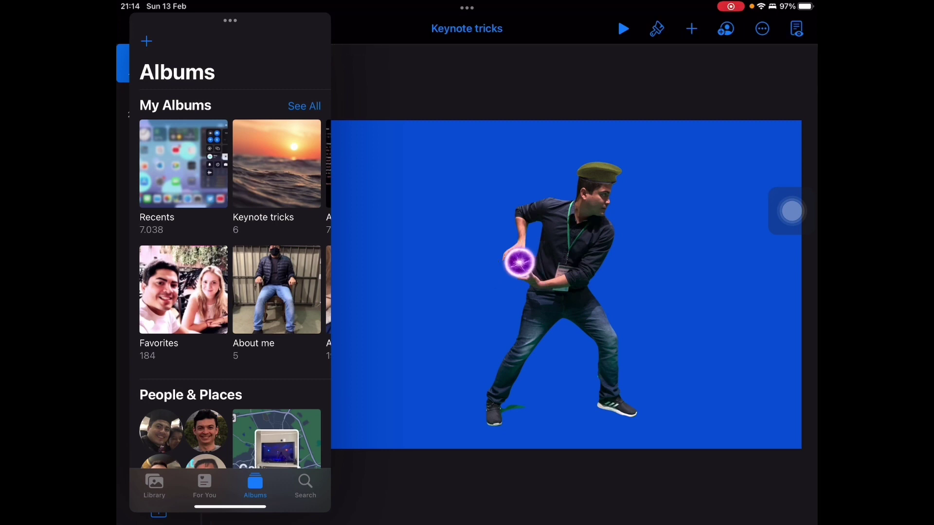
drag(229, 292, 15, 291)
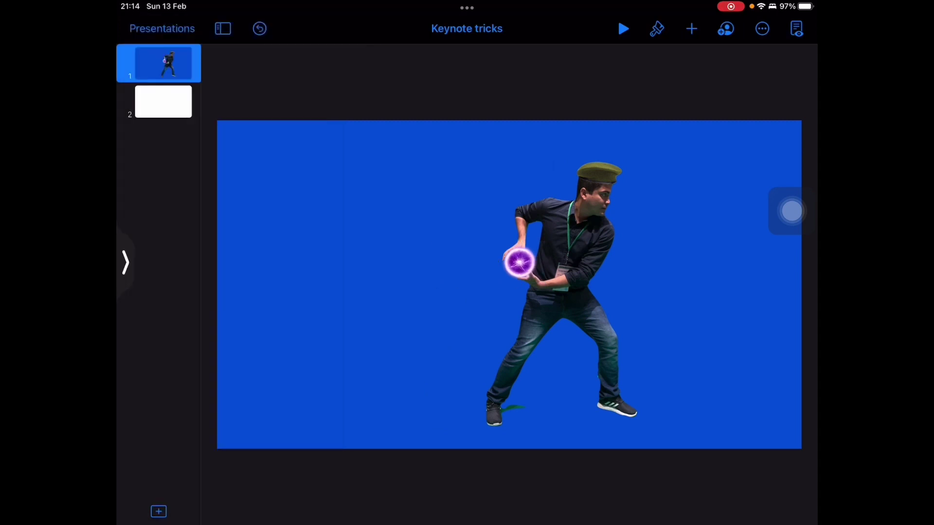